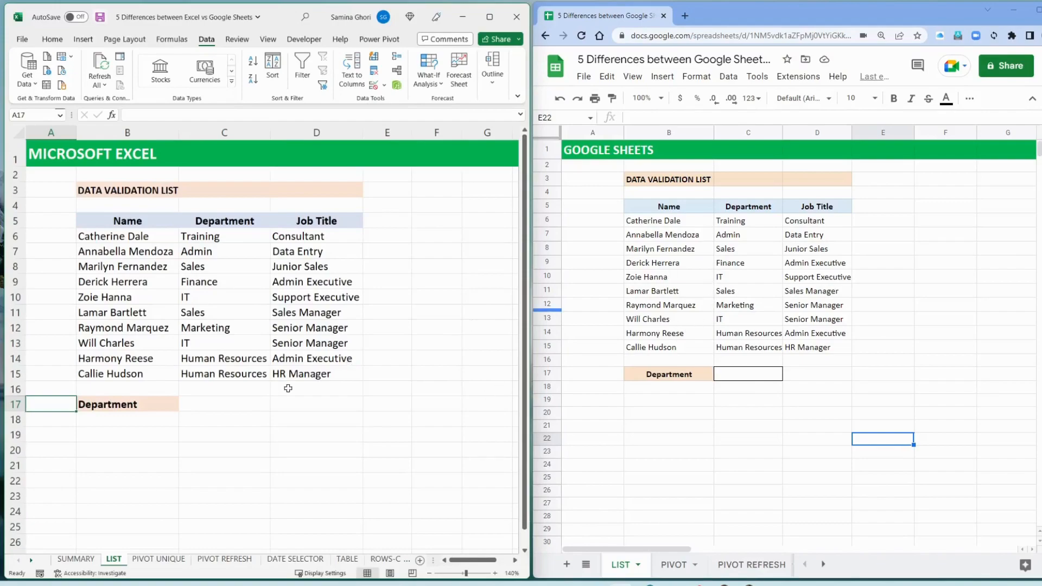
Add a List data validation to cell C17 in Excel, using the departments in C6:C15 as the source
left_click(244, 402)
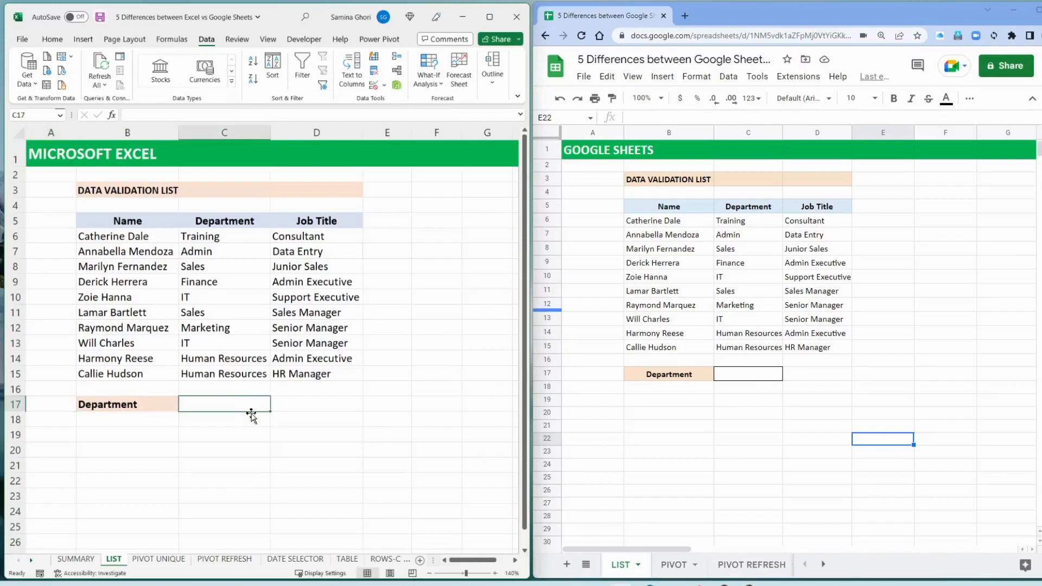
left_click(384, 89)
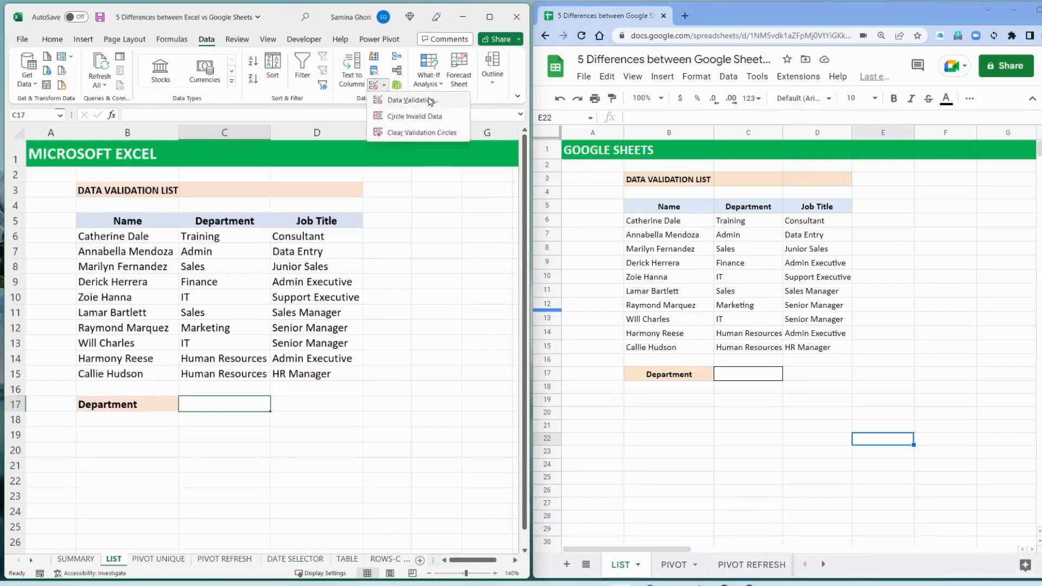
left_click(430, 100)
left_click(406, 157)
left_click(400, 183)
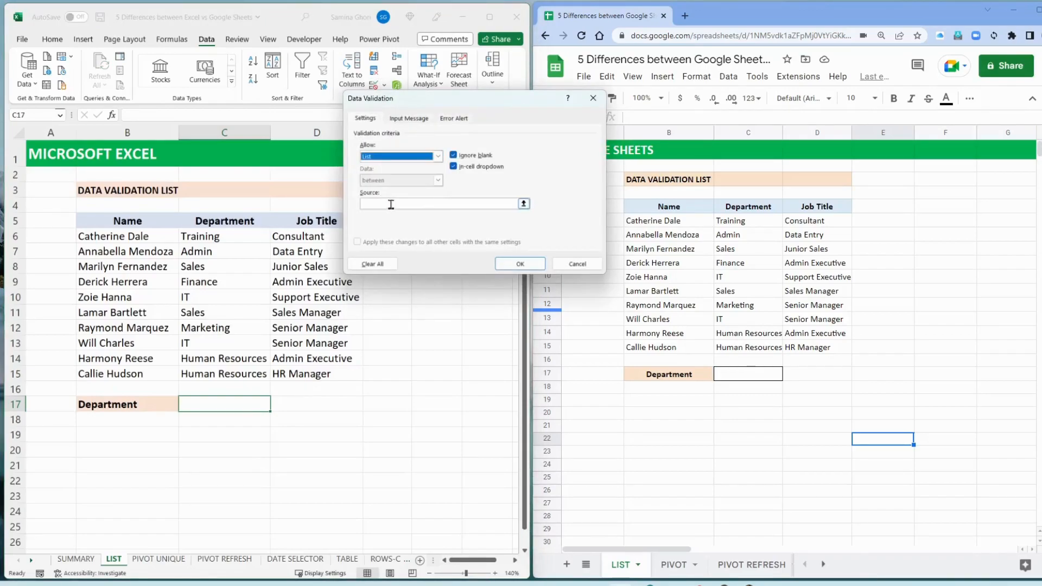
left_click(390, 204)
left_click(221, 237)
left_click_drag(222, 250, 228, 374)
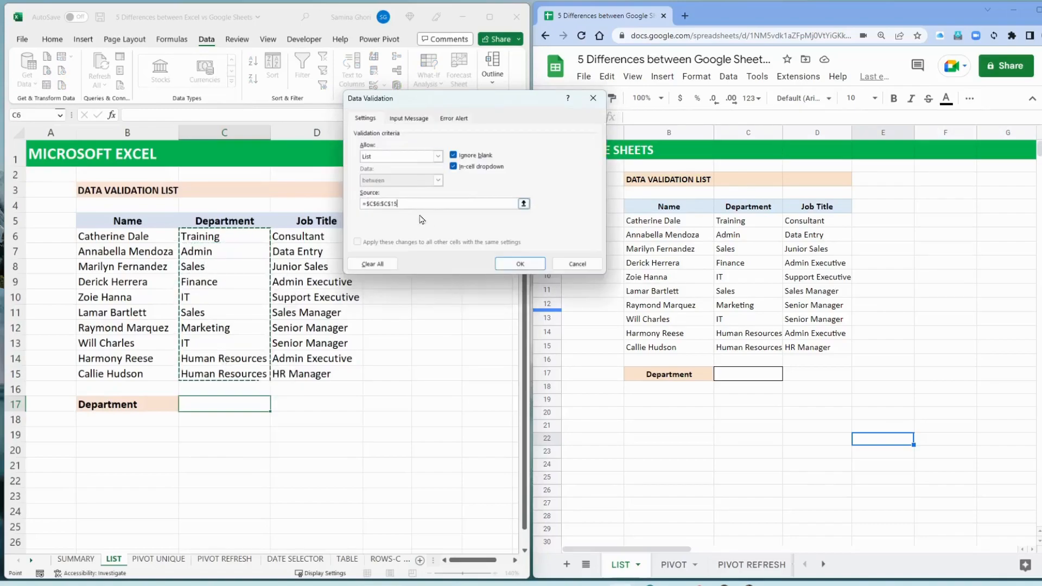
left_click(519, 263)
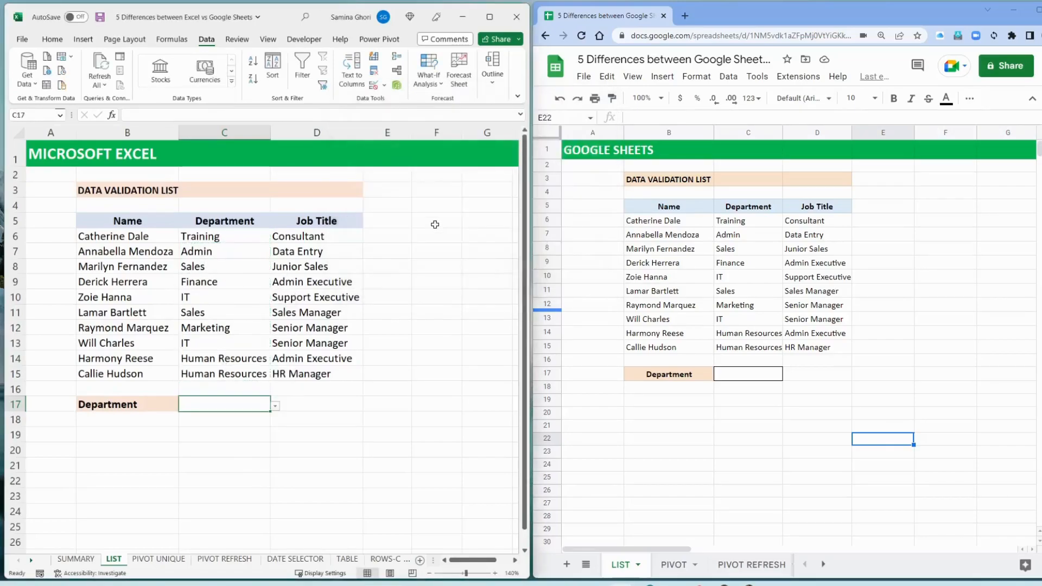
Examine the department options in the C17 dropdown for repeated entries
left_click(276, 406)
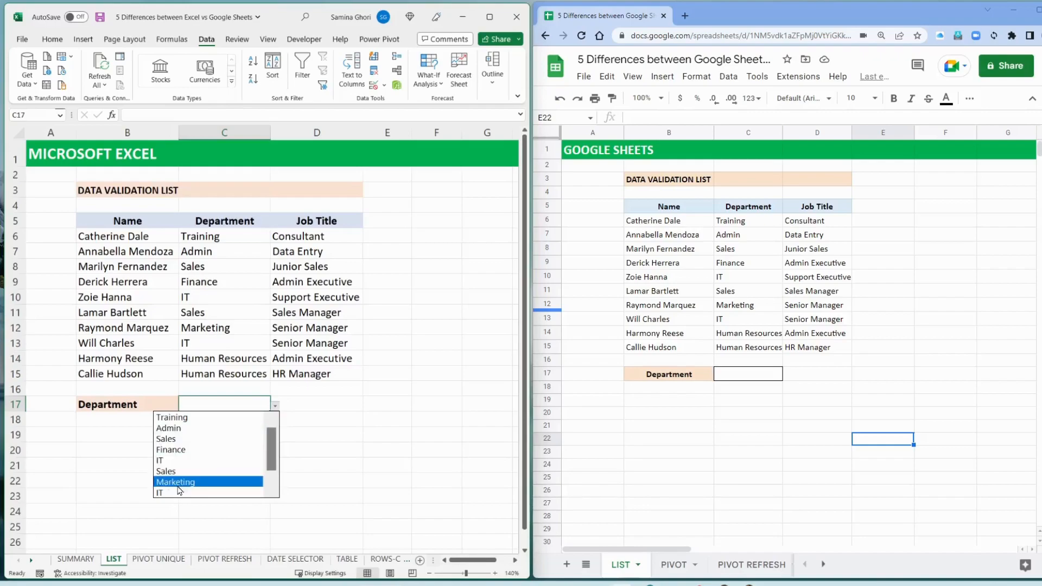
scroll(187, 472, "down", 1)
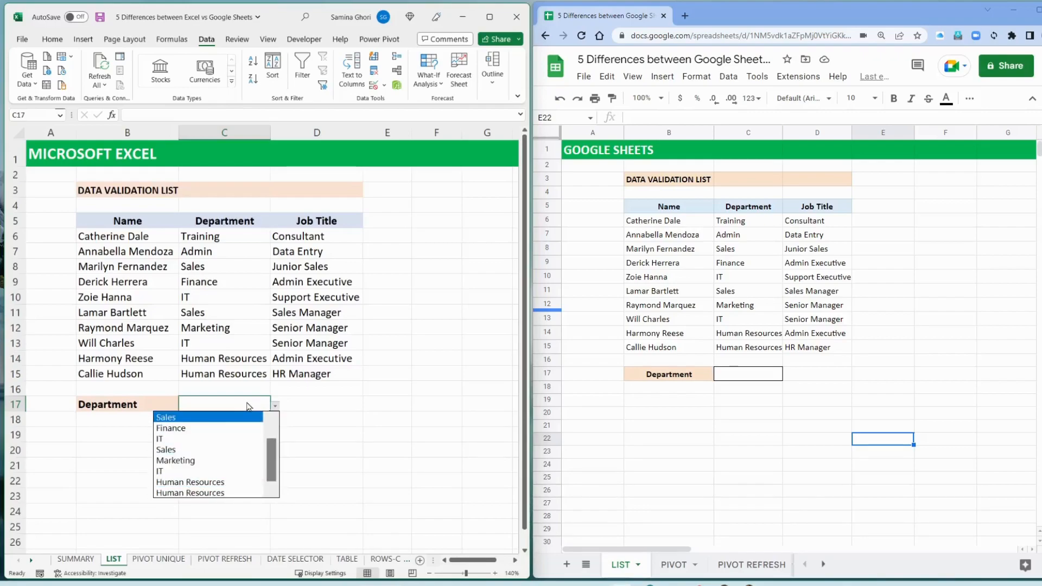
left_click(298, 404)
Switch to Google Sheets and add a Dropdown (from a range) validation rule to C17 with LIST!C6:C15 as its source
left_click(767, 378)
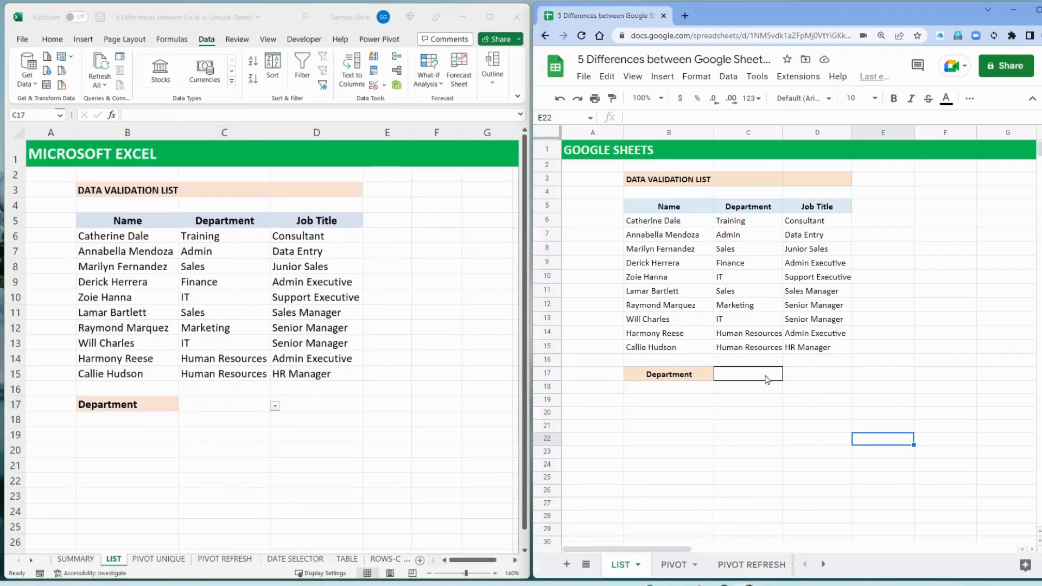
left_click(728, 76)
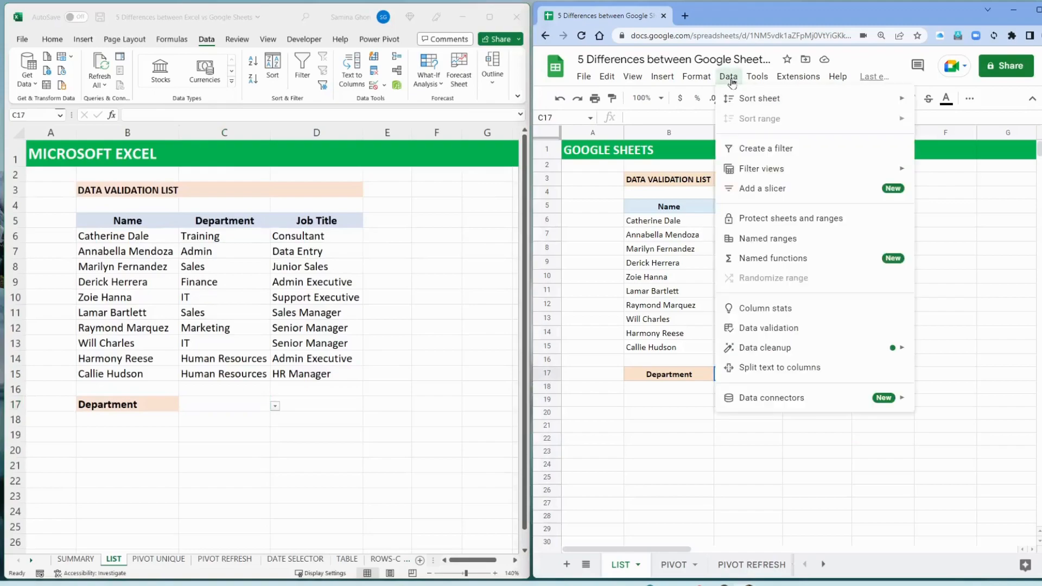
left_click(775, 329)
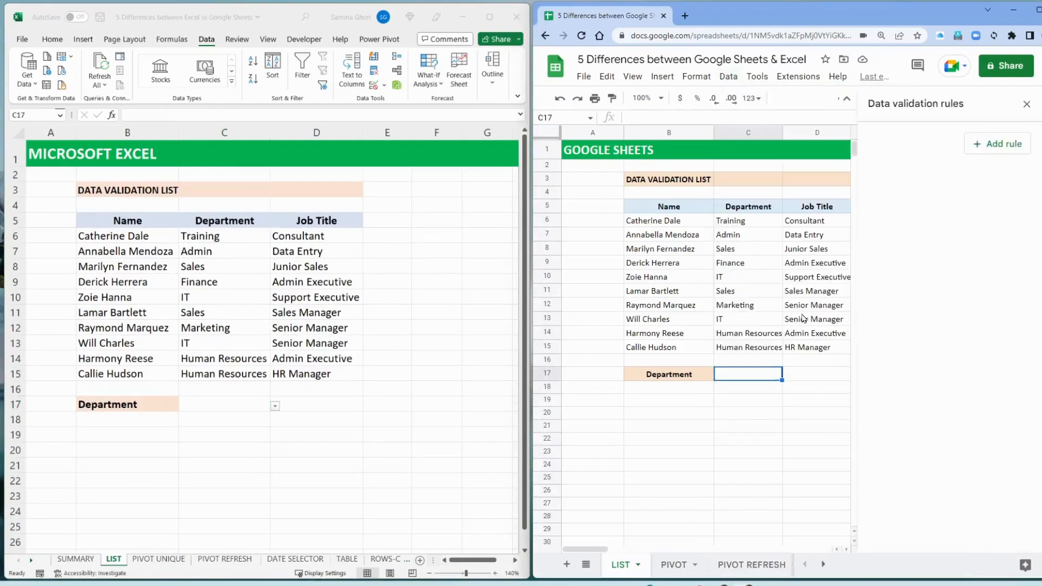
left_click(994, 145)
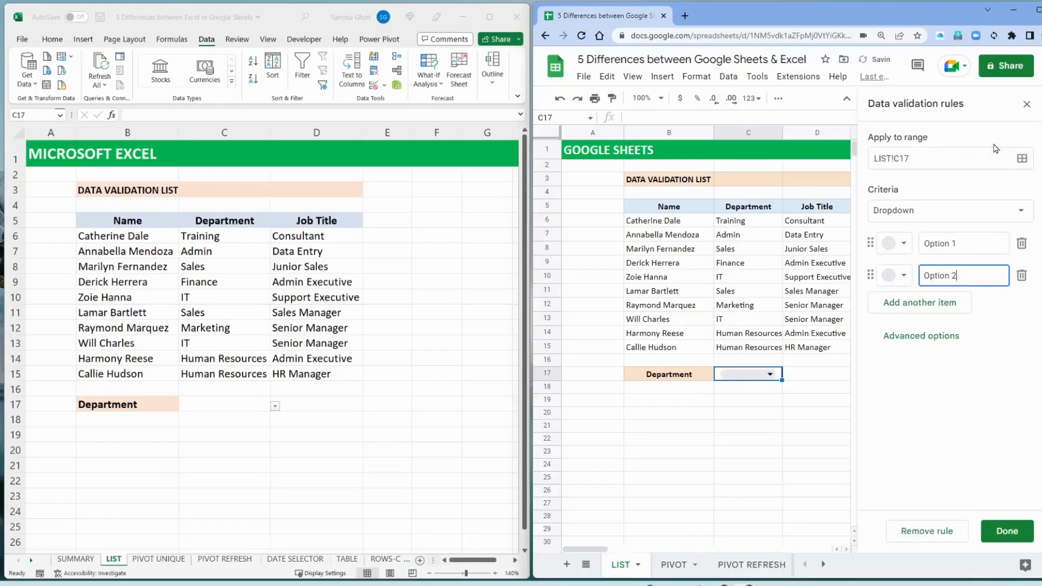
left_click(930, 211)
left_click(938, 232)
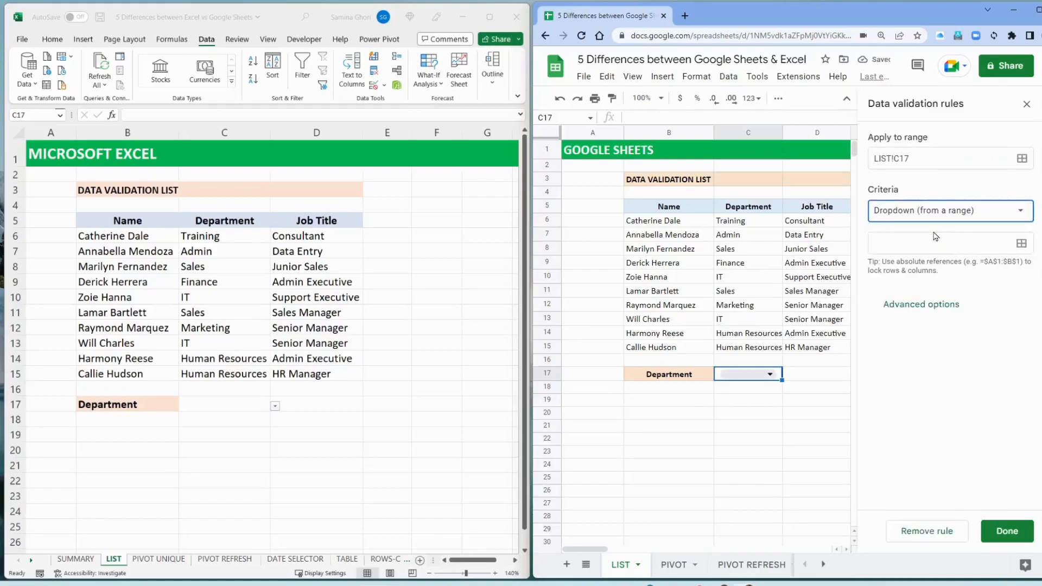
left_click(912, 242)
left_click_drag(749, 223, 748, 287)
left_click_drag(747, 328, 748, 352)
left_click_drag(811, 268, 710, 441)
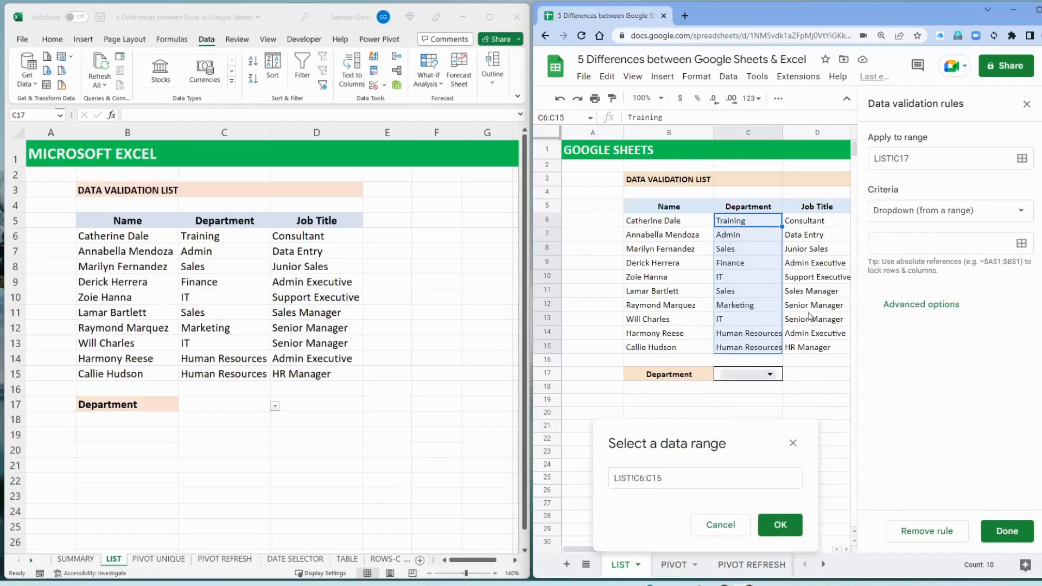
left_click(957, 241)
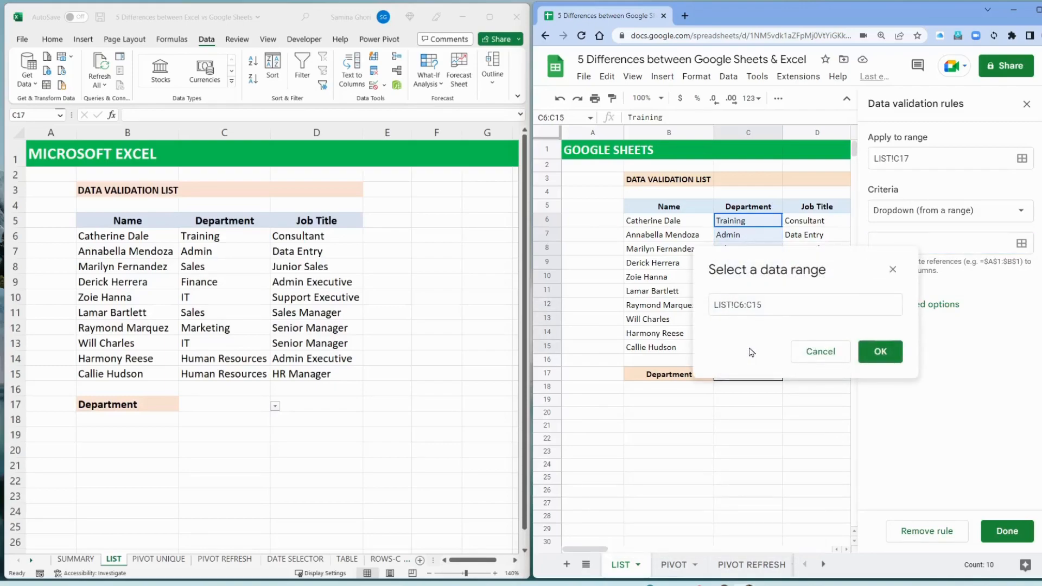
left_click(880, 352)
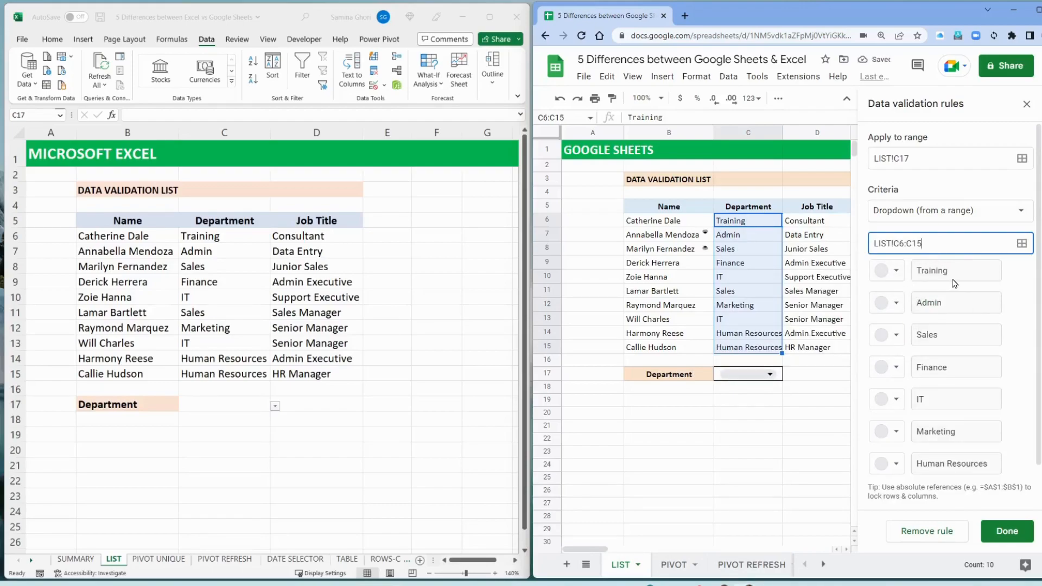
Colour the dropdown options dark red for Training, dark green for Admin and dark blue for Sales, and save the rule
left_click(895, 272)
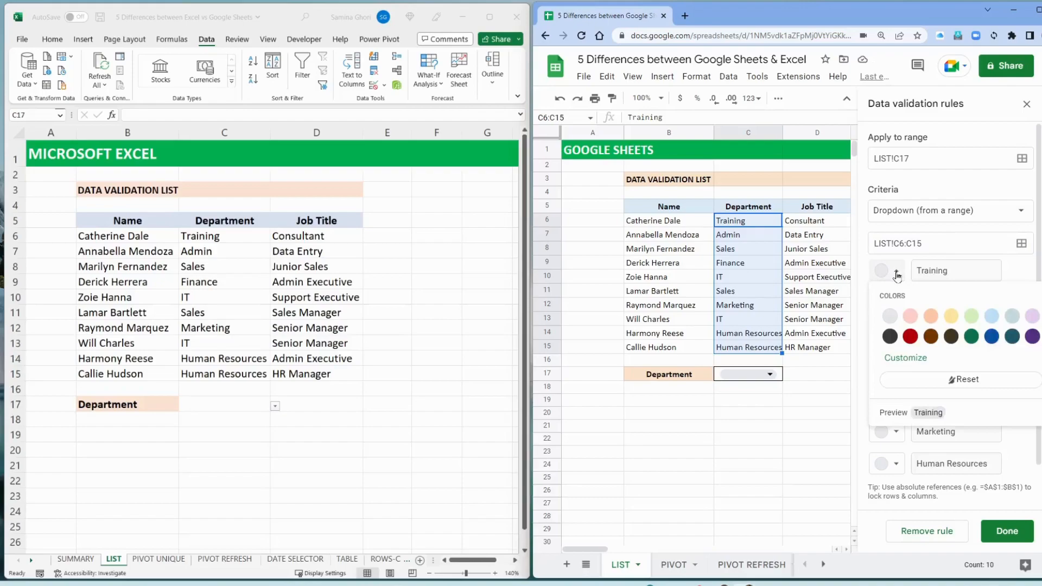
left_click(911, 337)
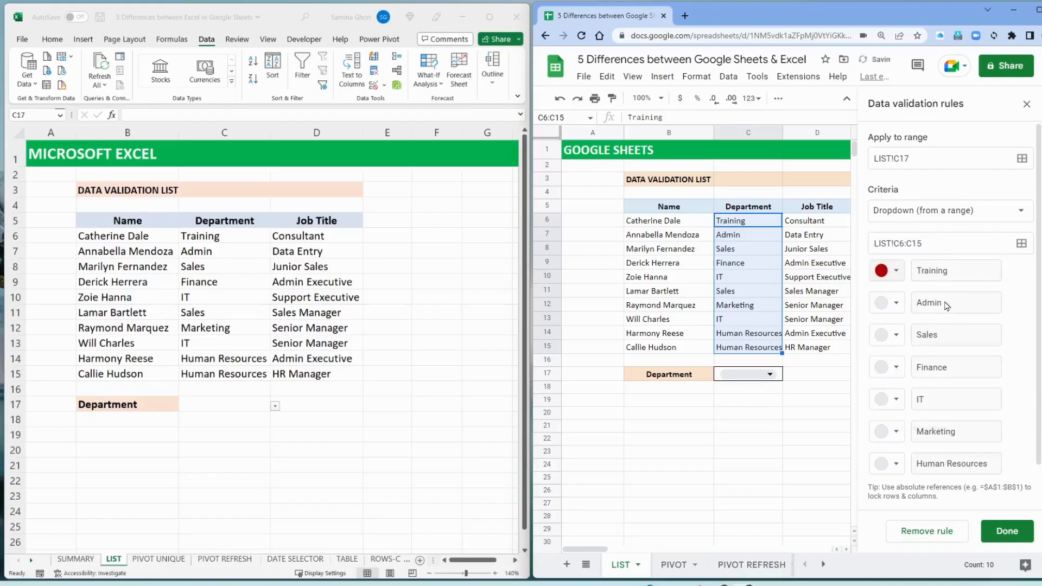
left_click(896, 303)
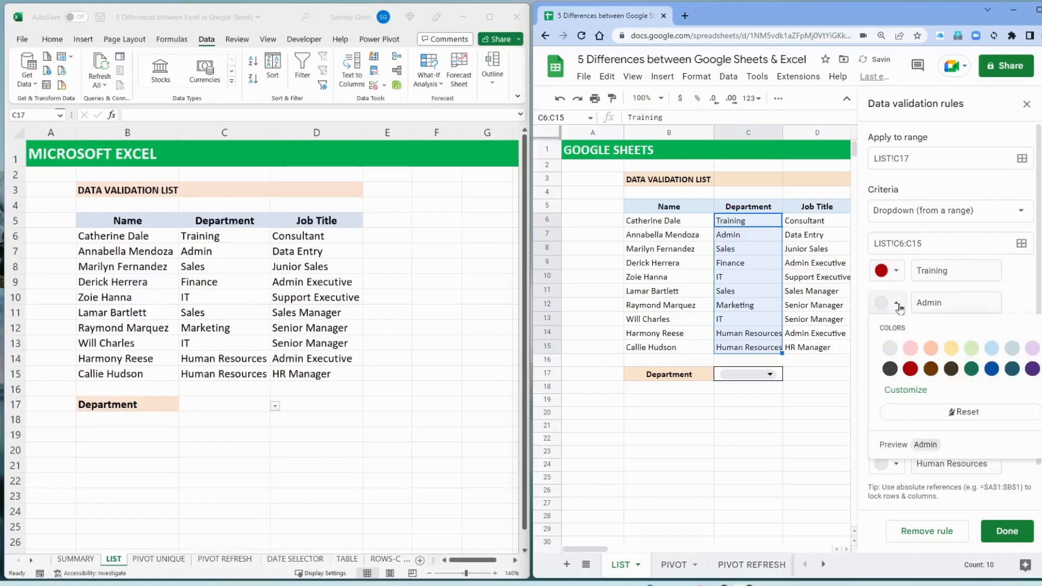
left_click(971, 369)
left_click(891, 341)
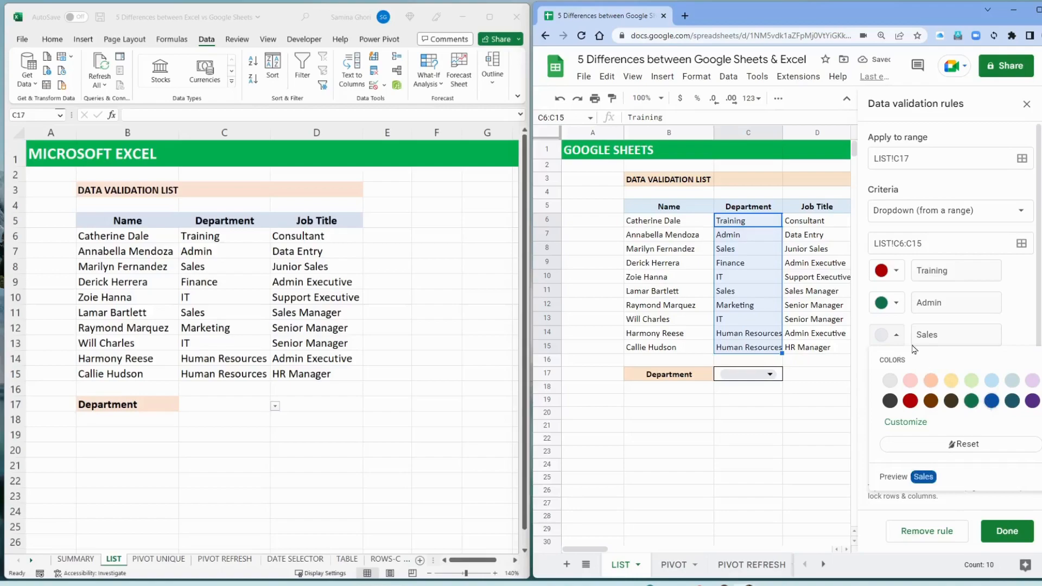
left_click(991, 403)
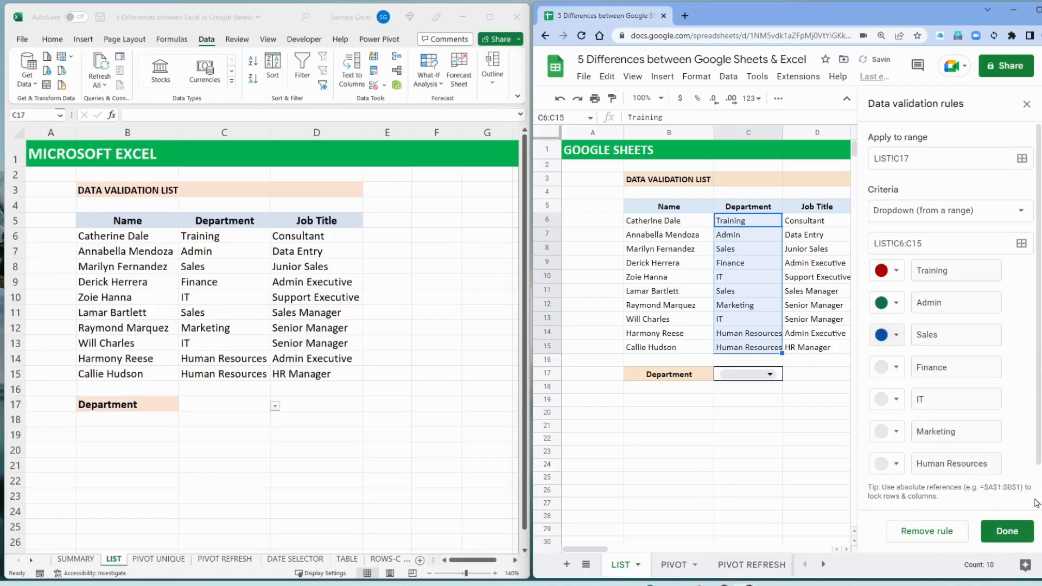
left_click(1007, 532)
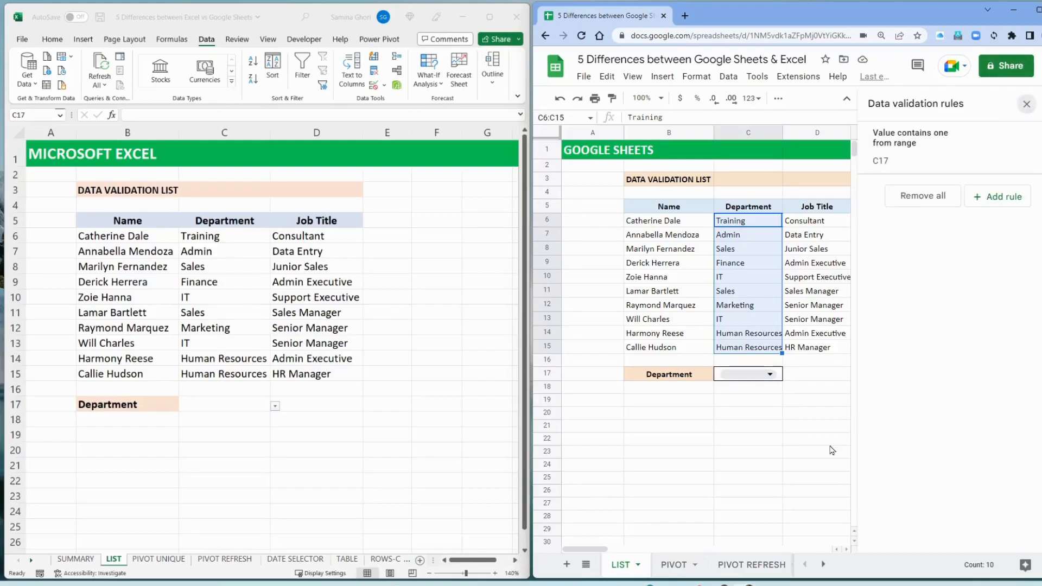
left_click(1026, 104)
Try the coloured dropdown in C17 by choosing Training, Admin and Sales in turn
left_click(784, 393)
left_click(797, 377)
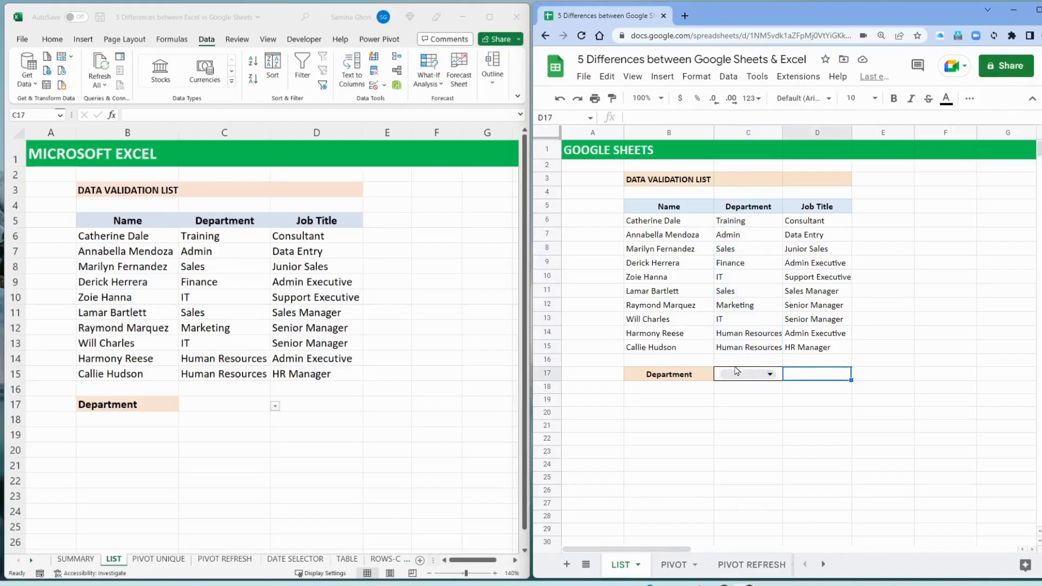
left_click(775, 401)
left_click(771, 376)
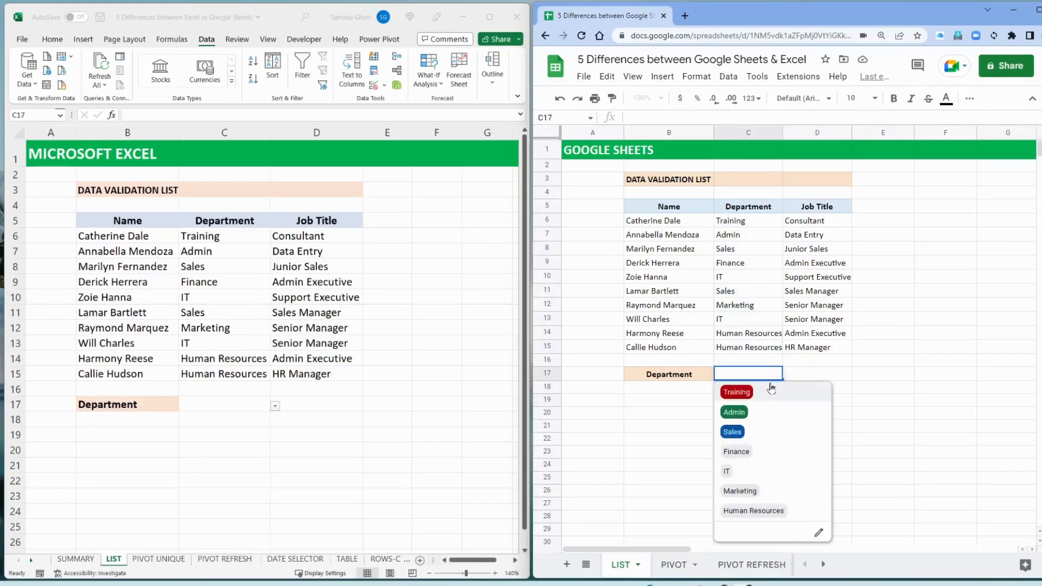
left_click(768, 389)
left_click(773, 376)
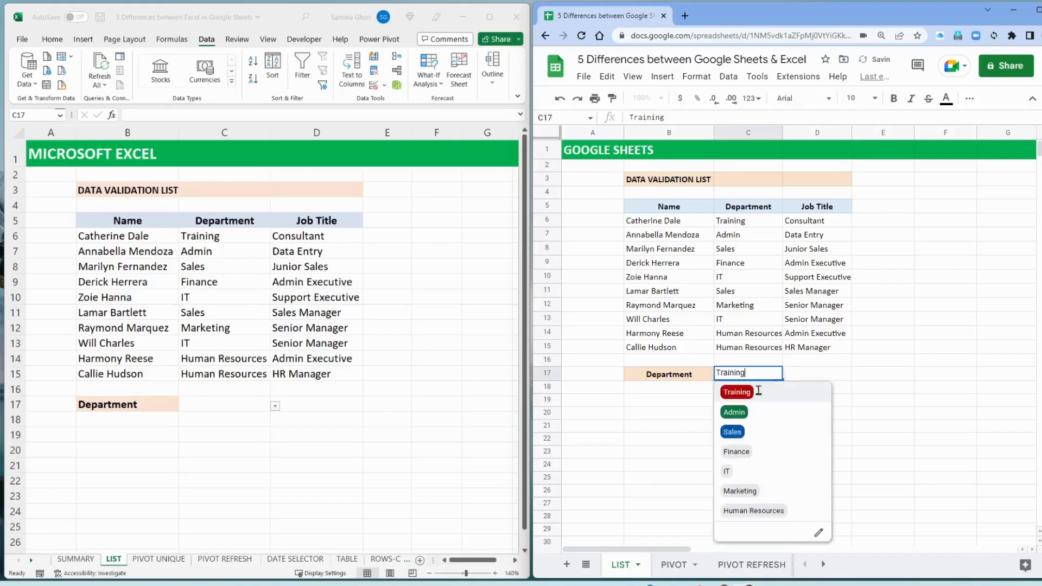
left_click(747, 414)
left_click(771, 375)
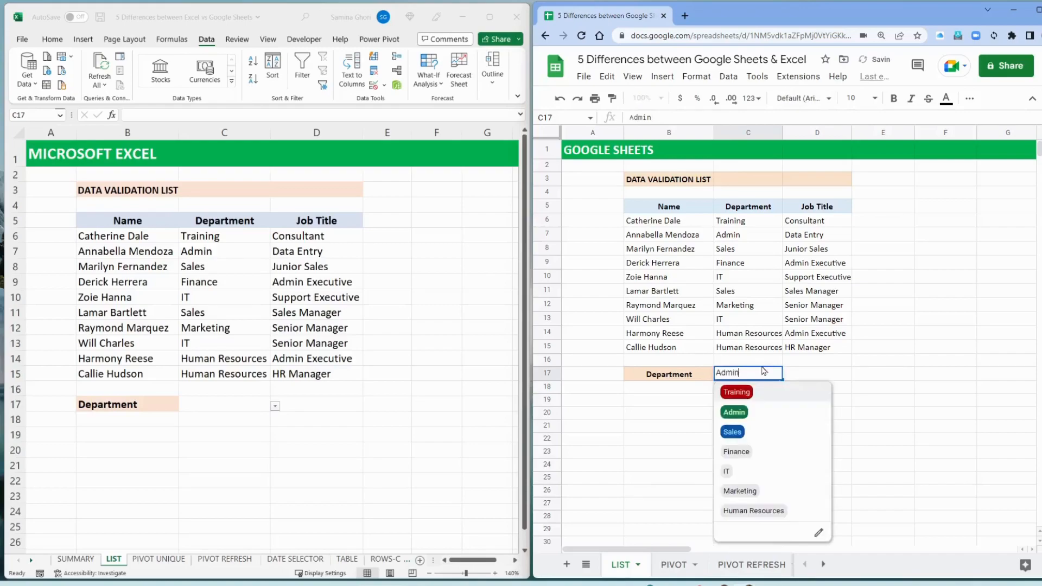
left_click(741, 431)
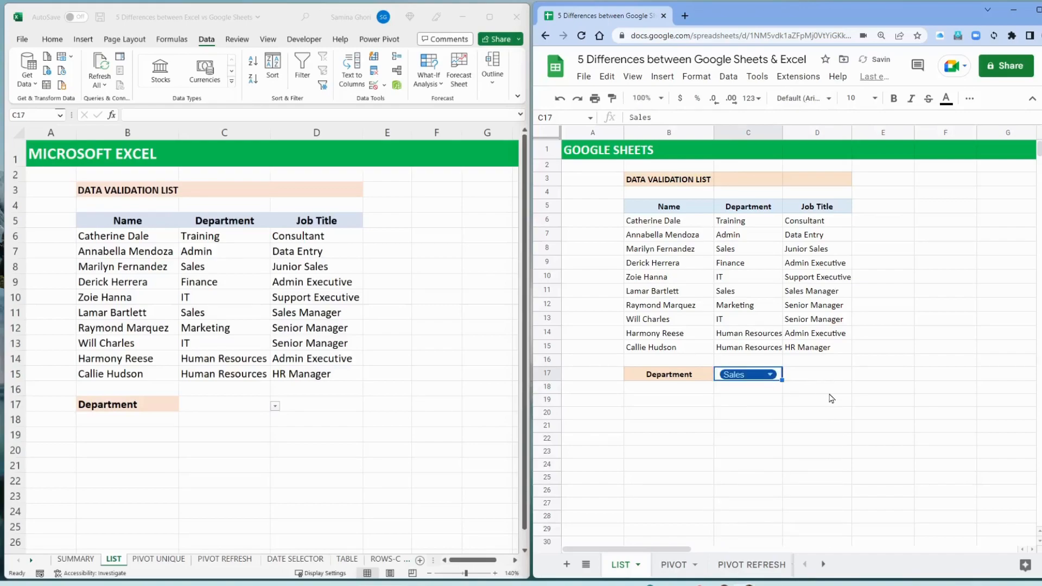
Compare the open Department dropdown lists in cell C17 of Google Sheets and Excel
left_click(771, 375)
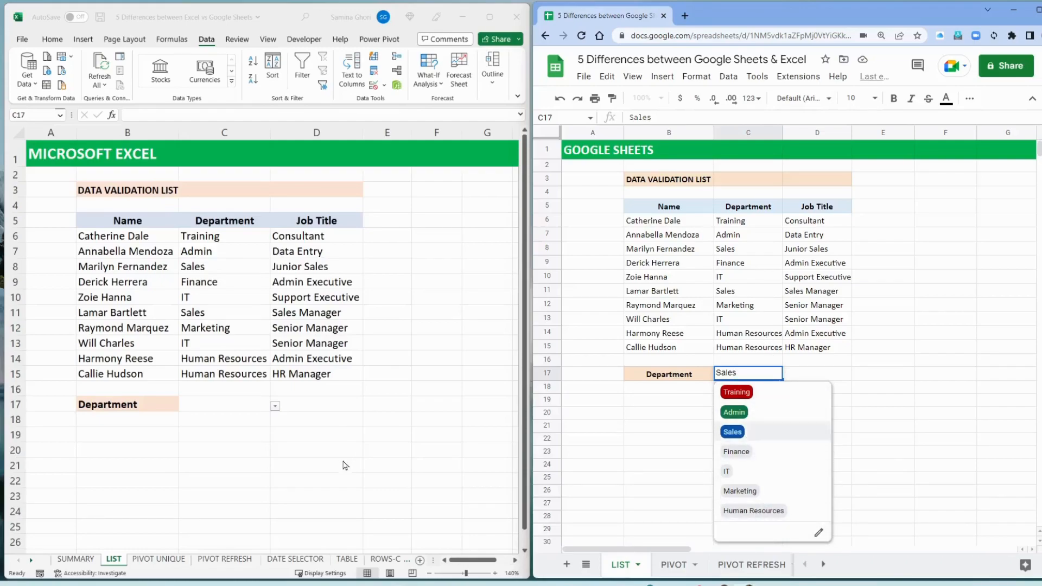
left_click(266, 405)
left_click(276, 406)
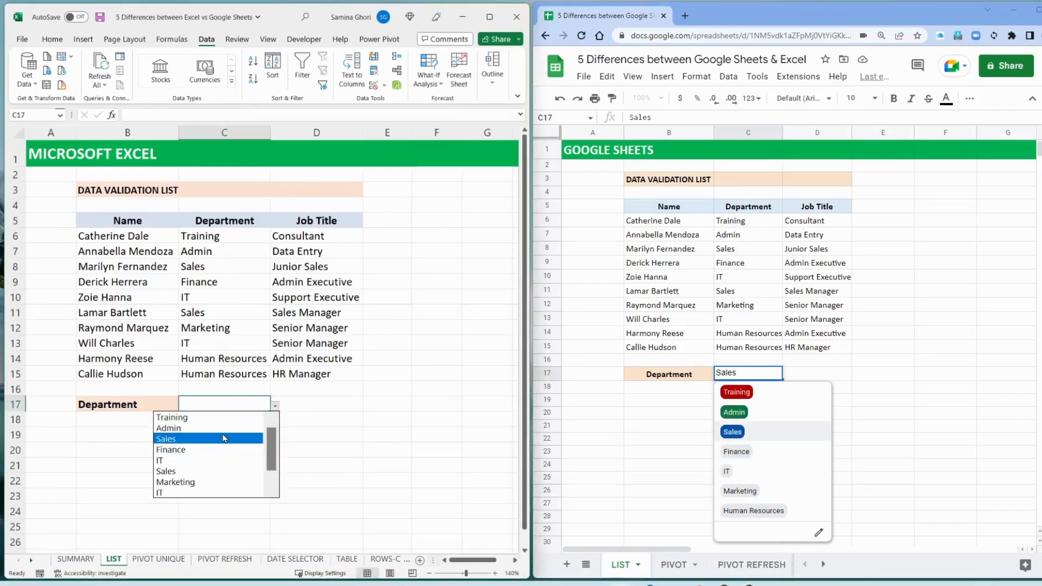
key("Escape")
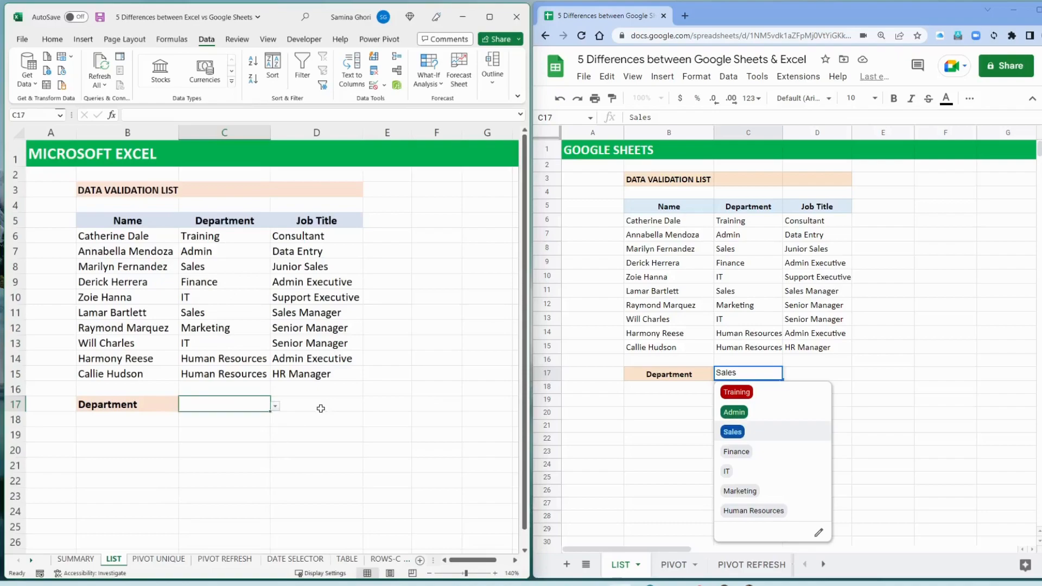
Clear the chosen department from cell C17 in Google Sheets
left_click(871, 382)
left_click(773, 374)
key("BackSpace")
key("BackSpace")
key("BackSpace")
key("BackSpace")
key("BackSpace")
left_click(816, 375)
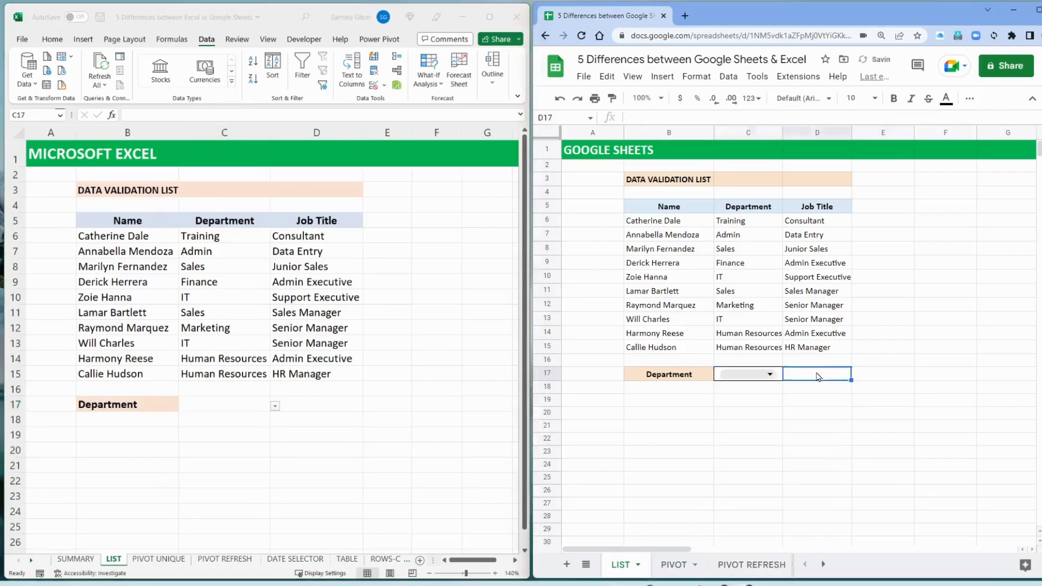
Filter the C17 dropdown in Google Sheets with "ma" and choose Marketing
left_click(746, 375)
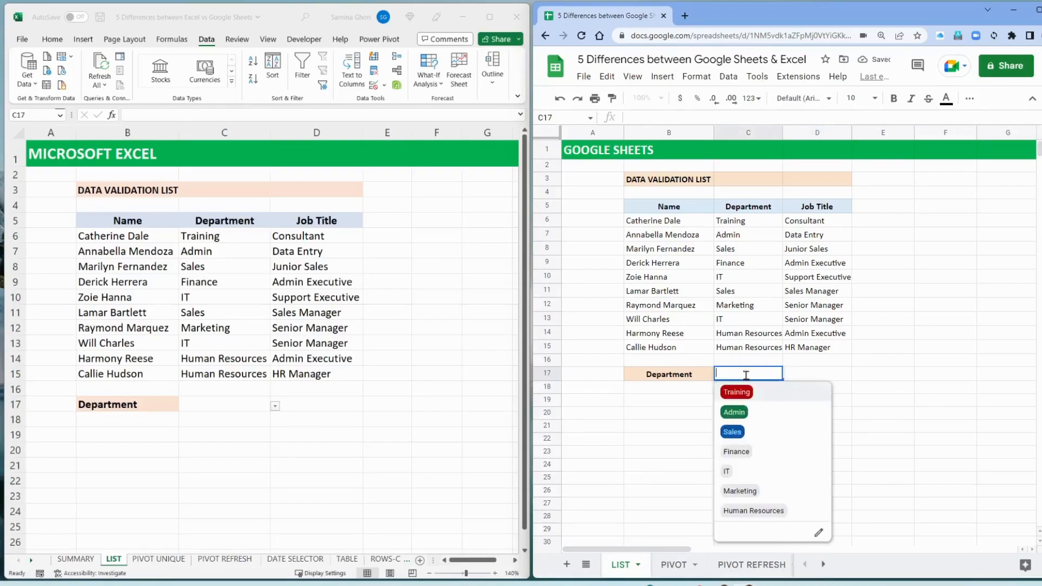
type("msrk")
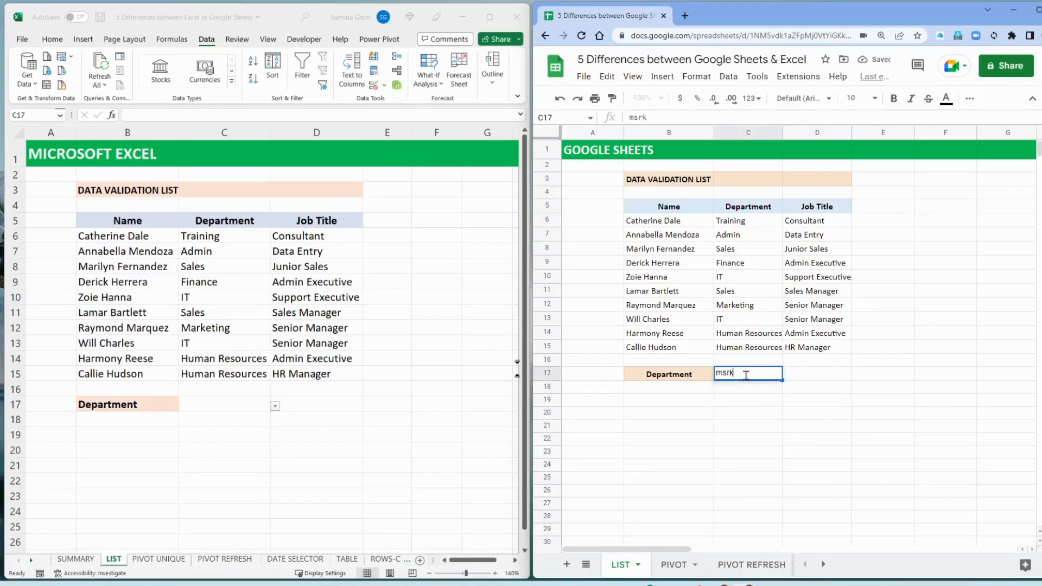
key("BackSpace")
key("BackSpace")
key("BackSpace")
type("a")
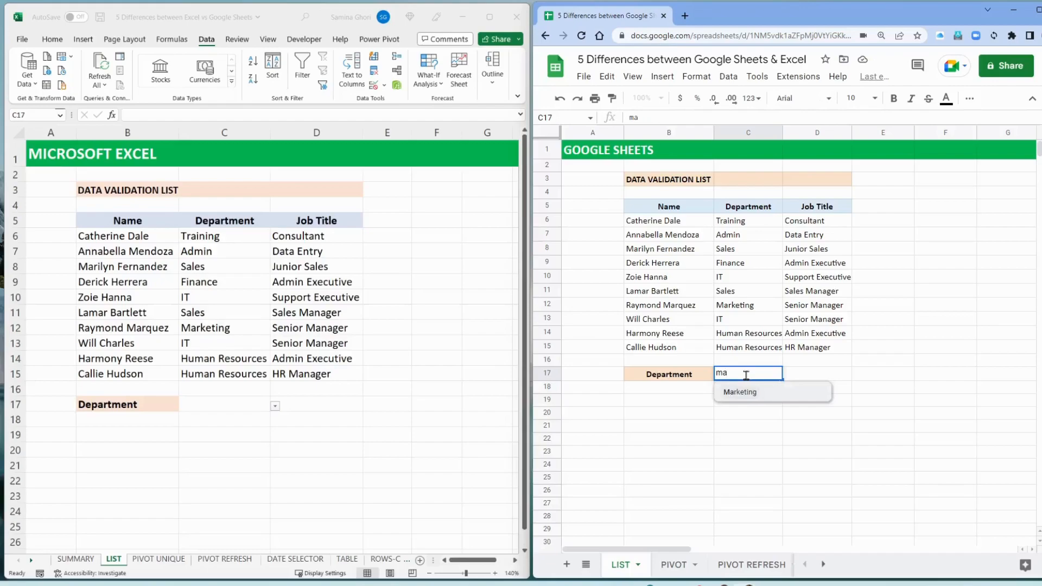
left_click(739, 393)
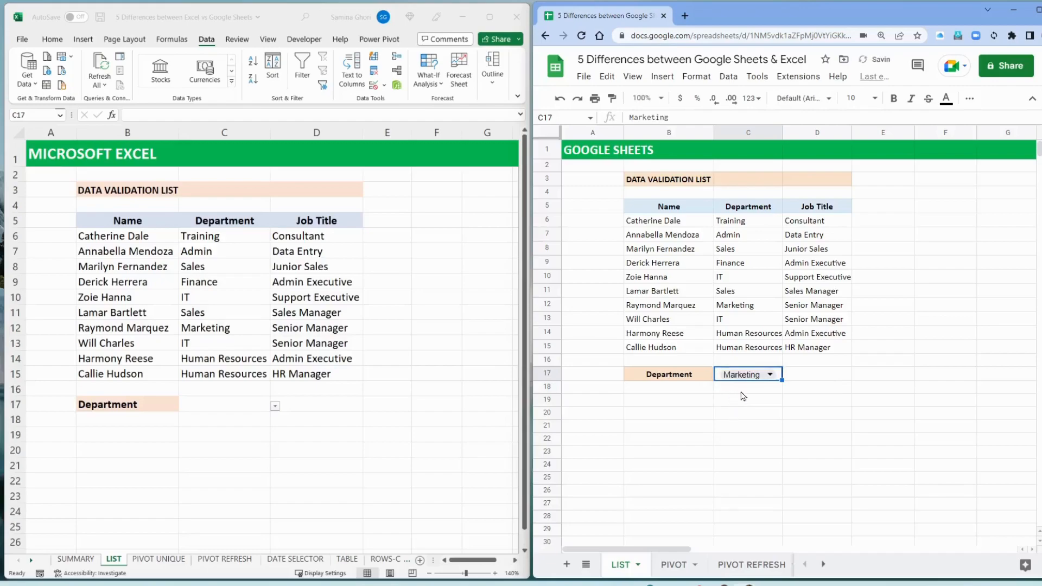
Switch to Excel and check whether the Department dropdown list in cell C17 can be viewed like the one in Google Sheets
left_click(224, 408)
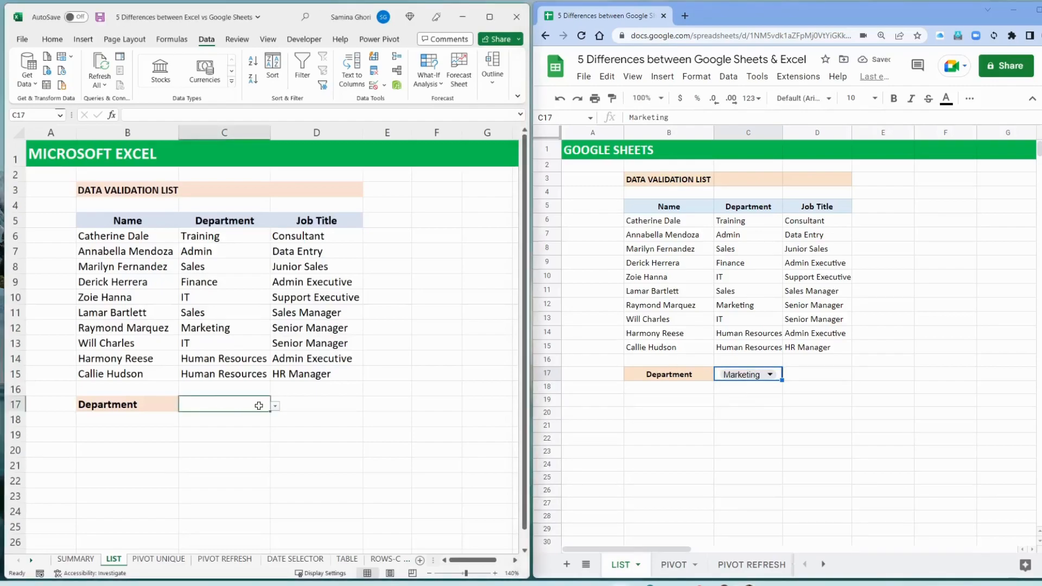
left_click(276, 407)
left_click(276, 406)
left_click(785, 390)
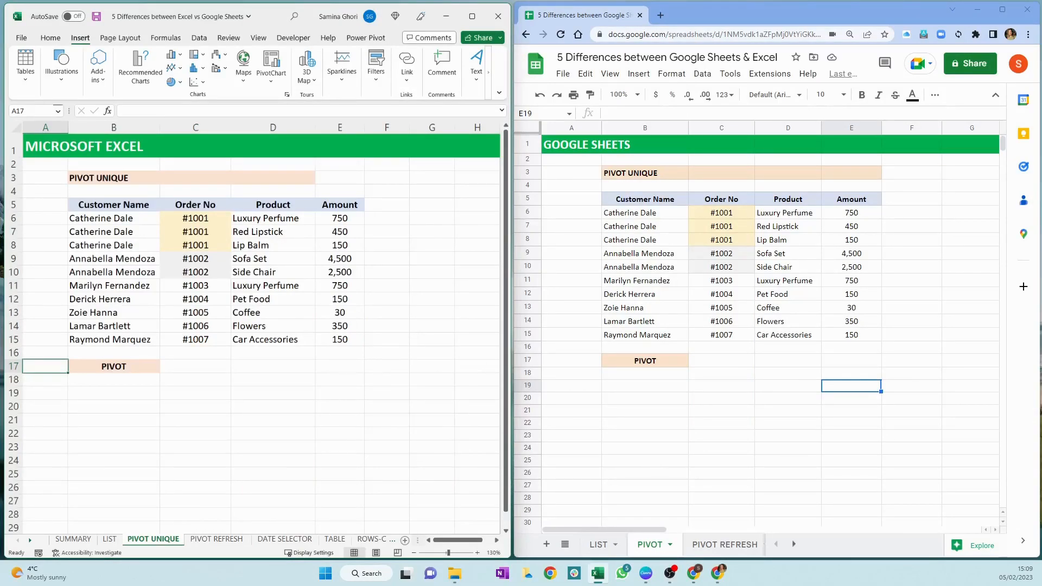
Create a PivotTable from range B5:E15 of Excel's PIVOT UNIQUE sheet, placed on the existing worksheet at C17
left_click(189, 367)
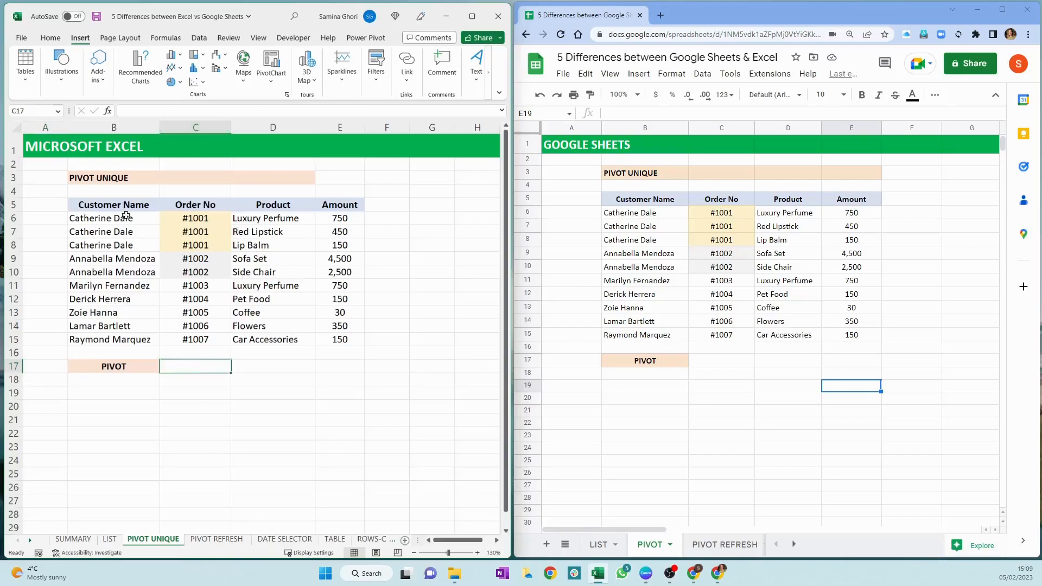
left_click_drag(113, 207, 347, 341)
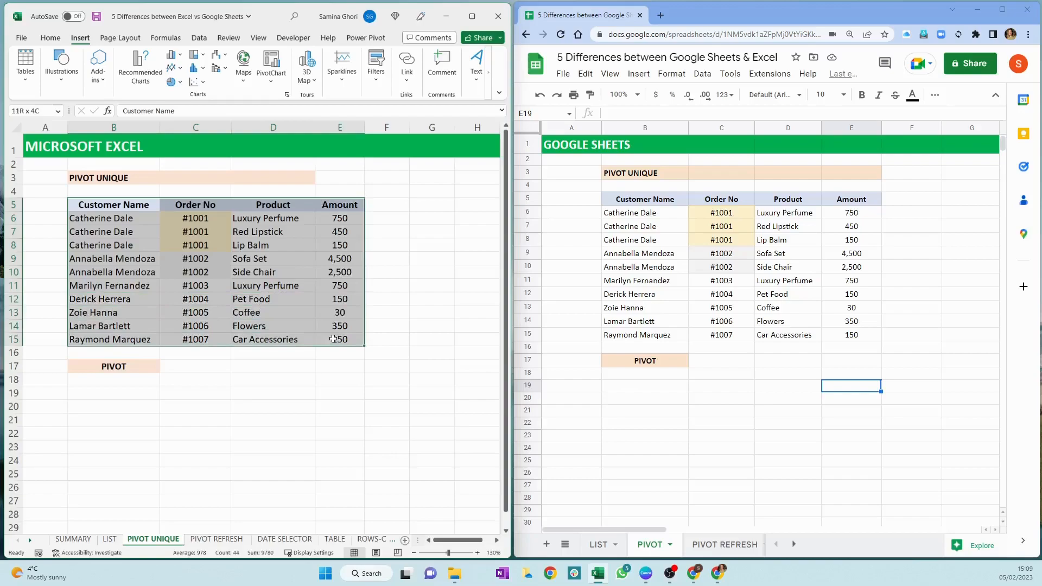
left_click(25, 68)
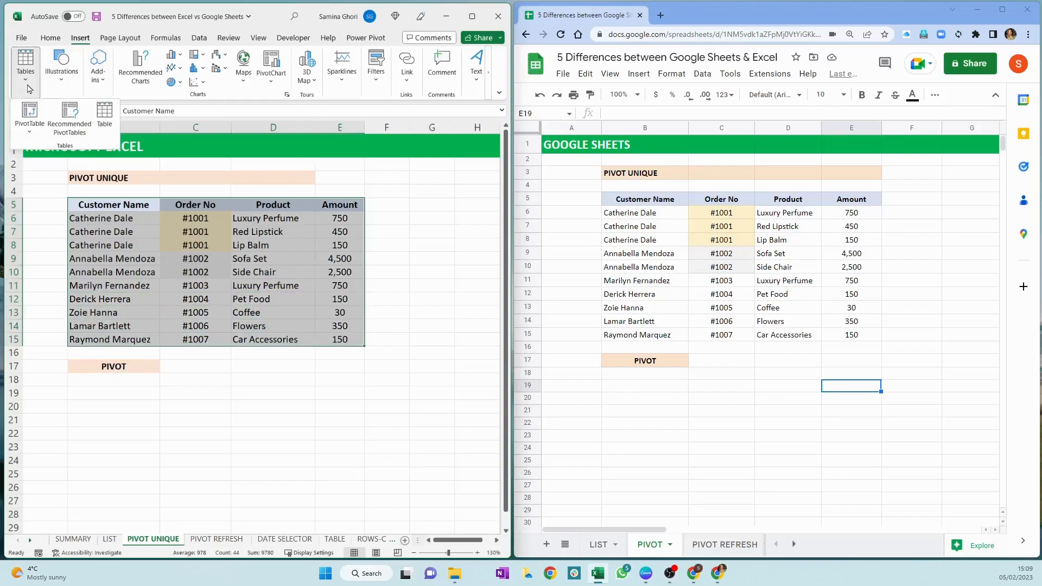
left_click(34, 118)
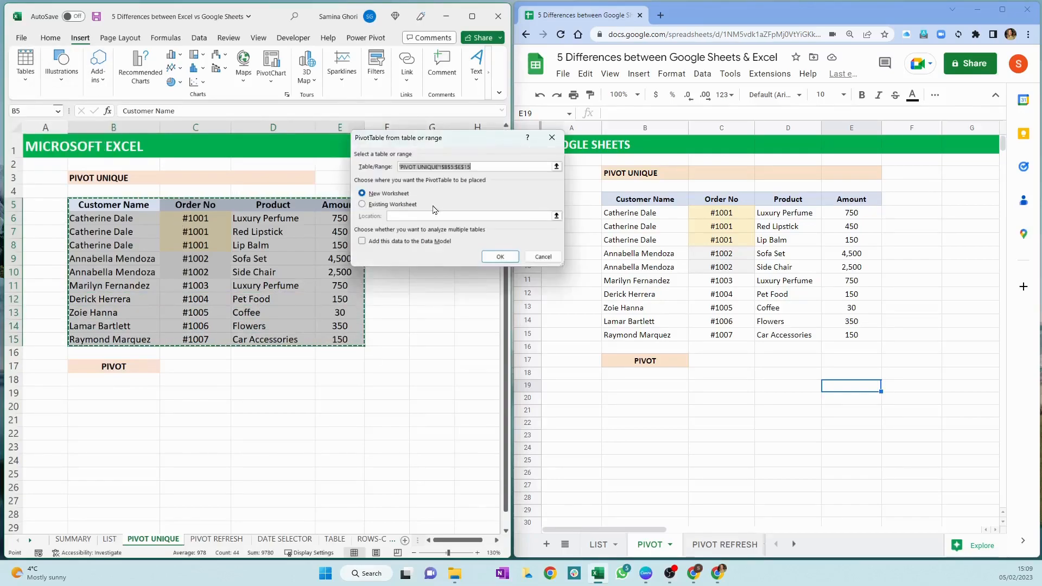
left_click(378, 205)
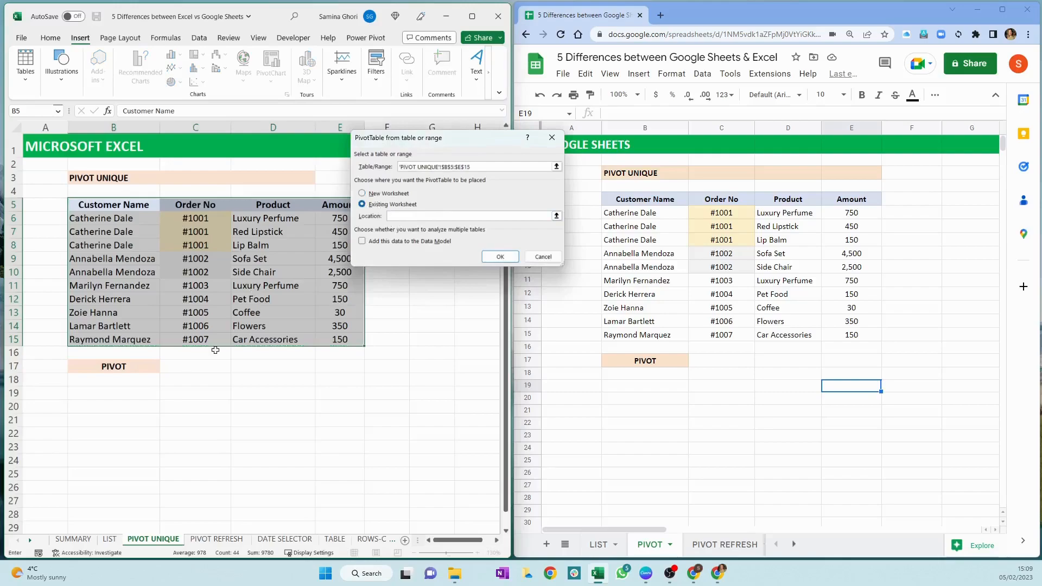
left_click(191, 370)
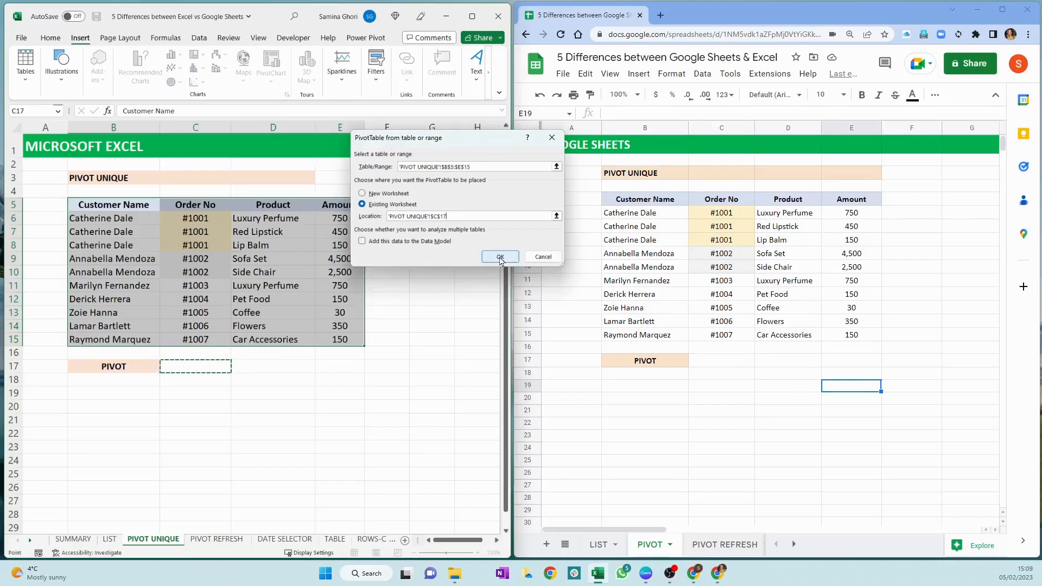
left_click(499, 257)
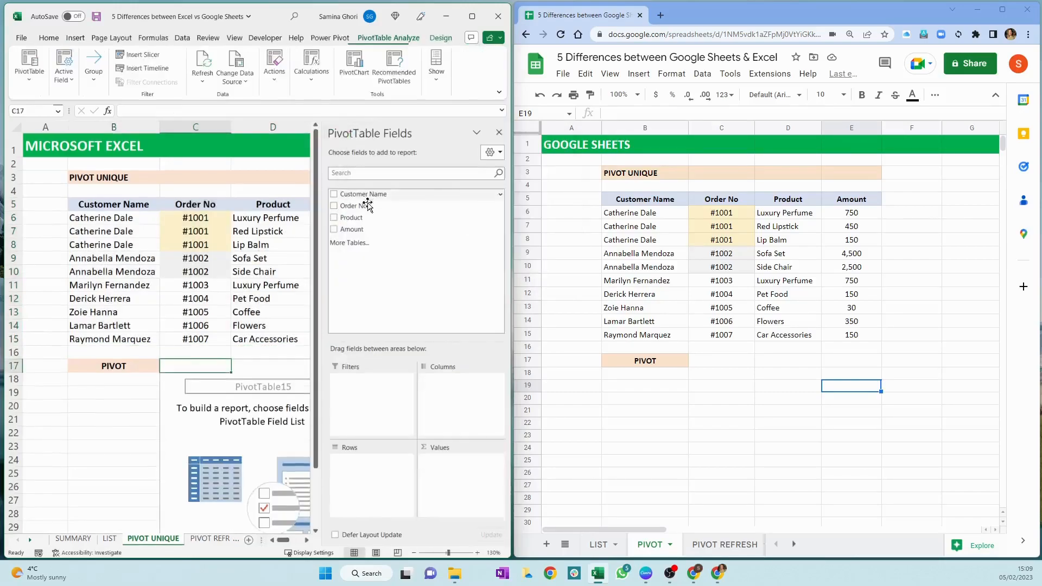
Set up the Excel PivotTable with Order No as values and Product as rows, and close the field list
left_click_drag(341, 206, 477, 488)
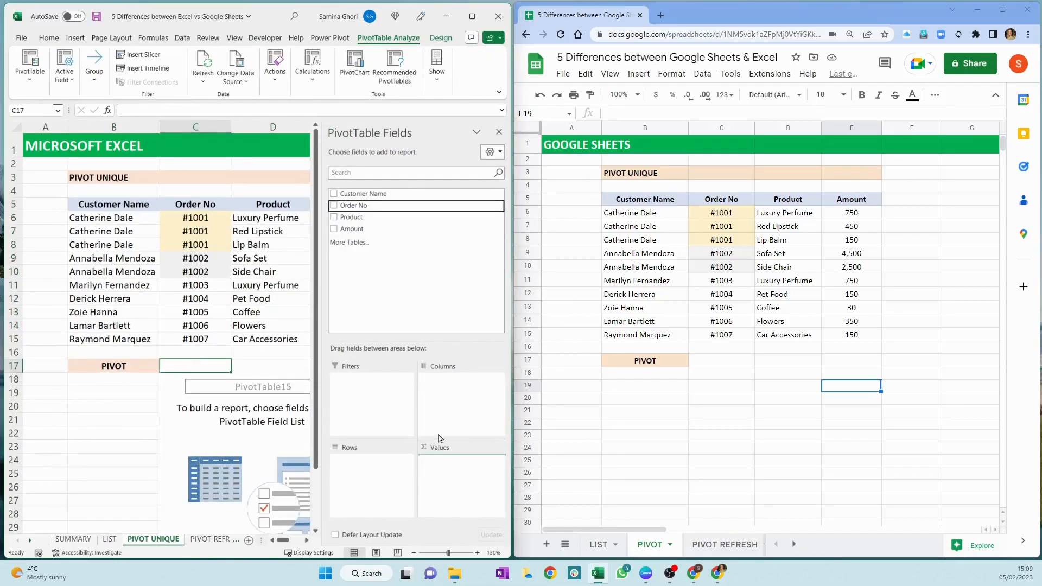
left_click_drag(357, 217, 369, 477)
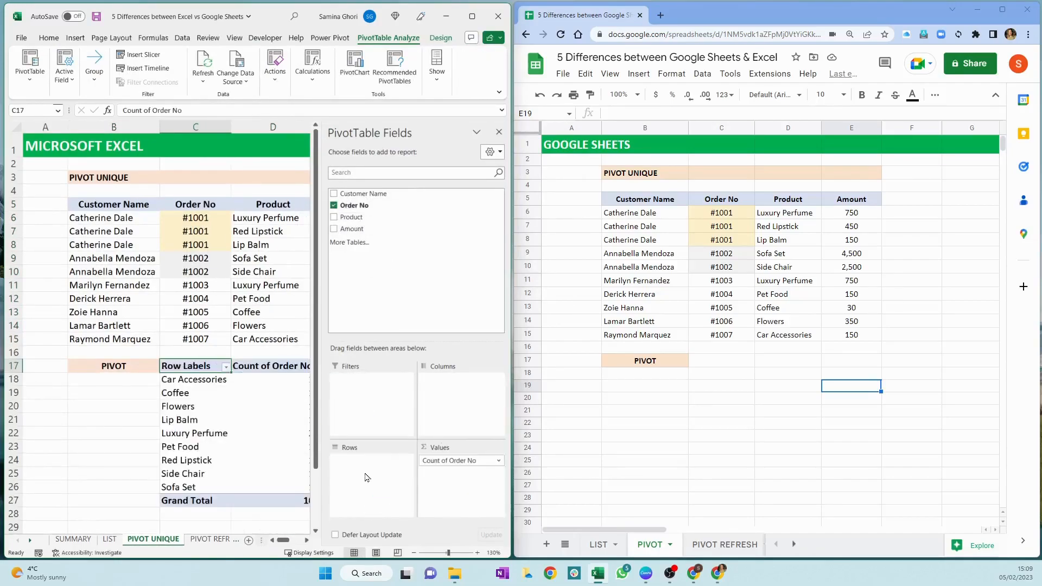
left_click(499, 132)
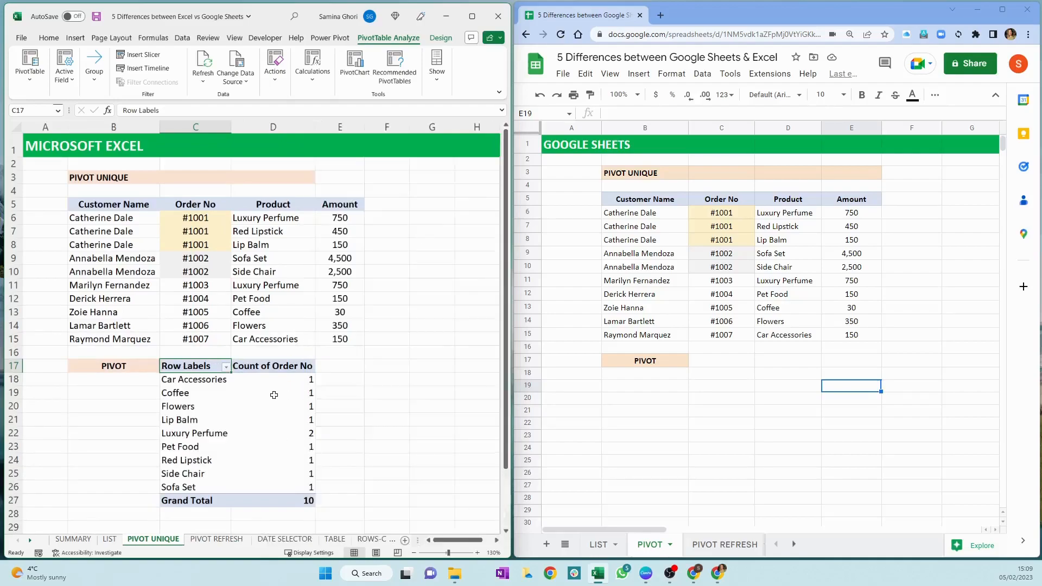
Examine the order counts and the product labels in the Excel PivotTable
left_click_drag(280, 378, 290, 485)
left_click_drag(192, 379, 213, 478)
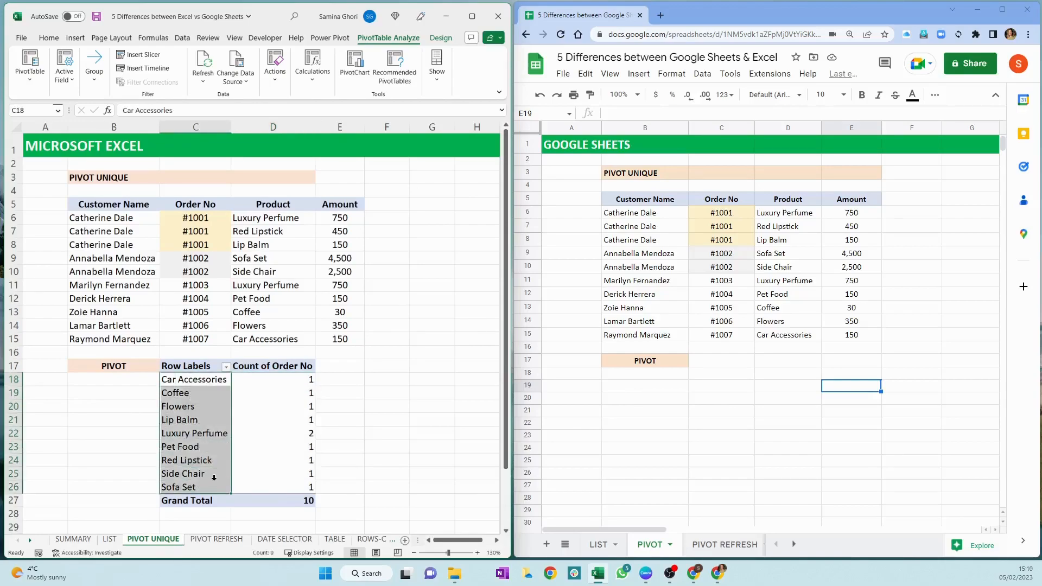
left_click(340, 433)
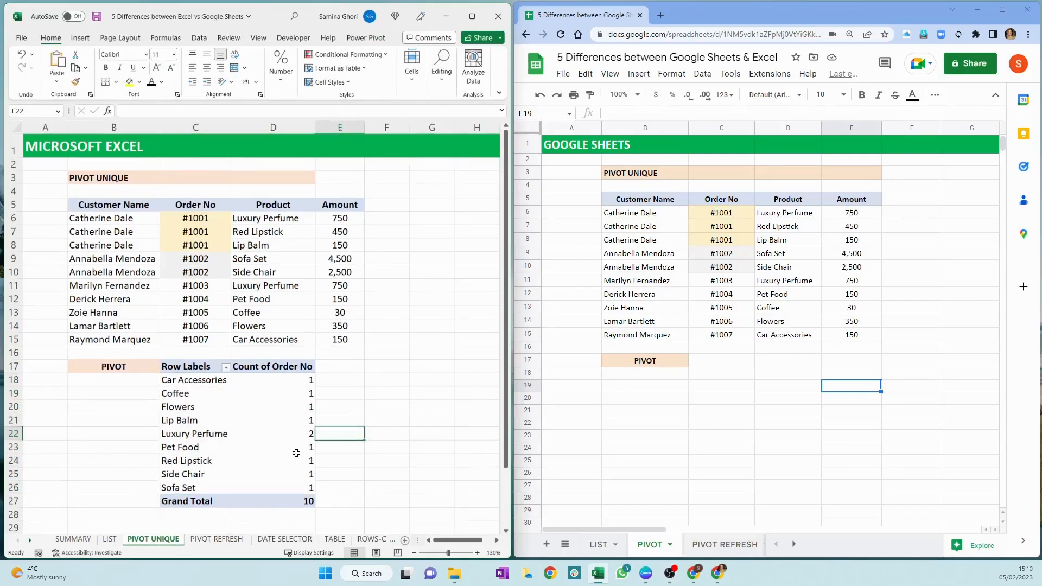
Switch to Google Sheets and create a pivot table from B5:E15, placed on the existing sheet at PIVOT!C17
left_click(721, 363)
left_click(651, 200)
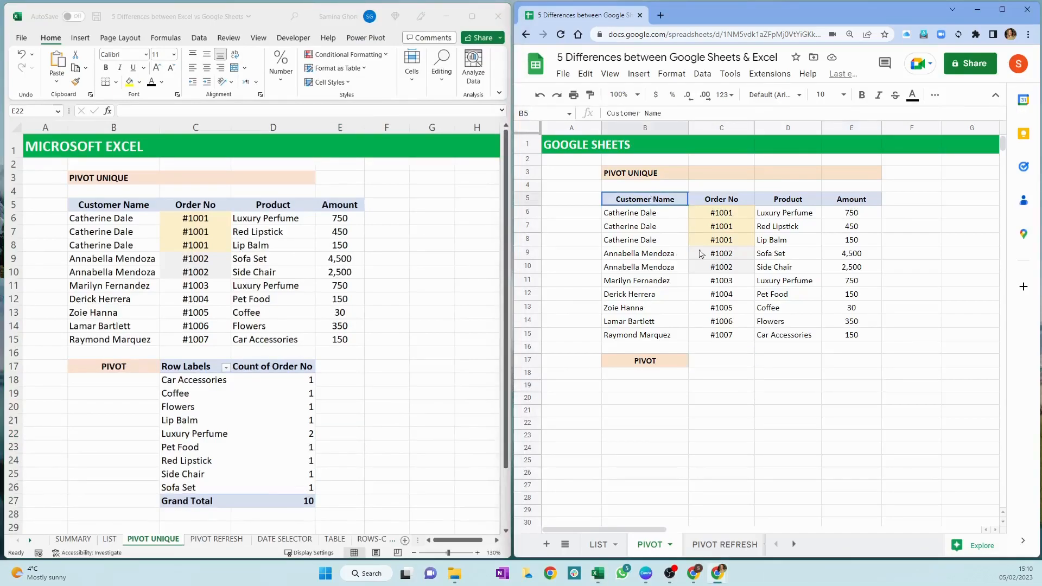
left_click_drag(645, 199, 851, 335)
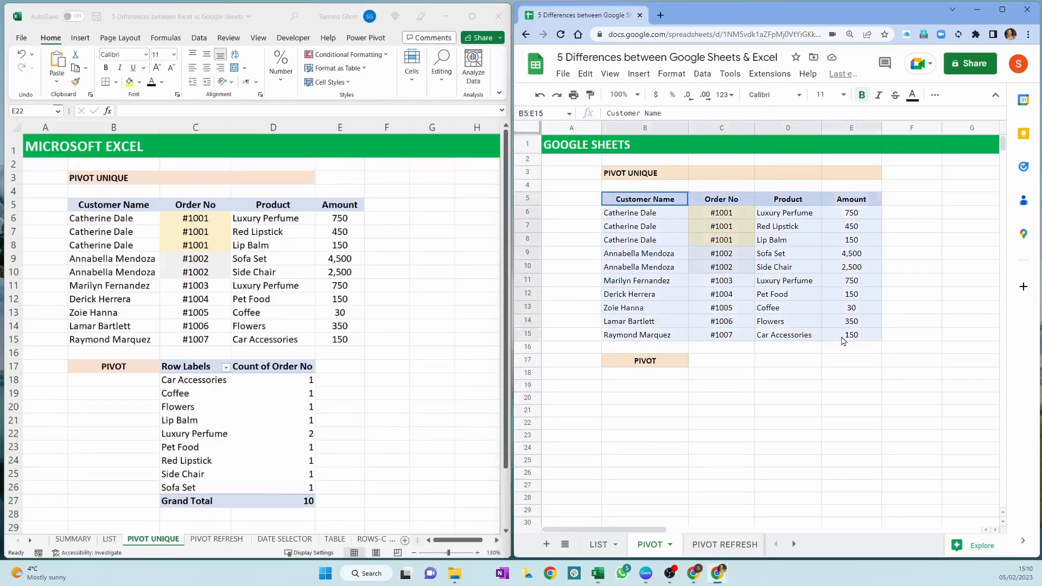
left_click(701, 75)
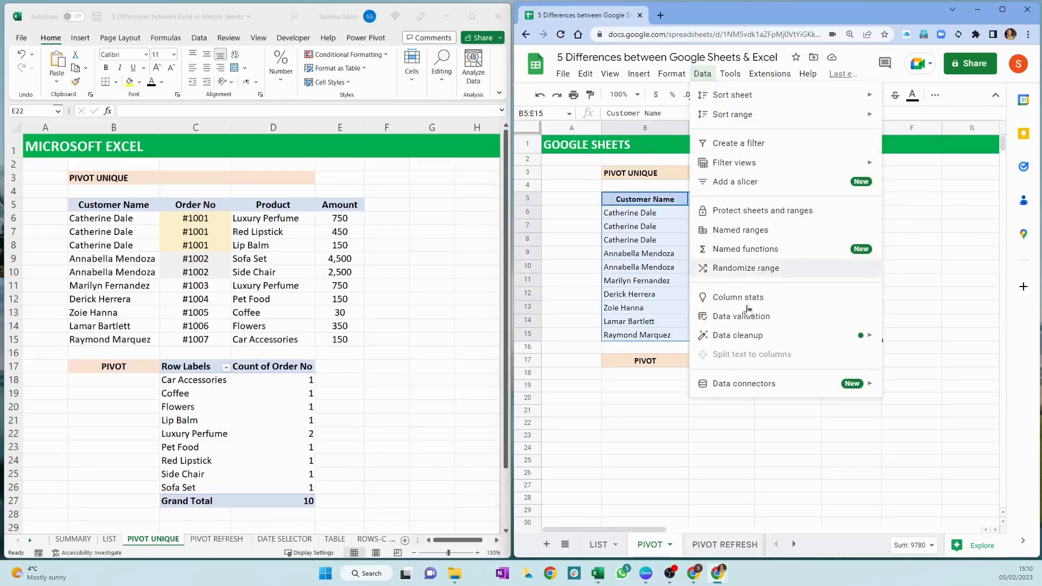
left_click(666, 76)
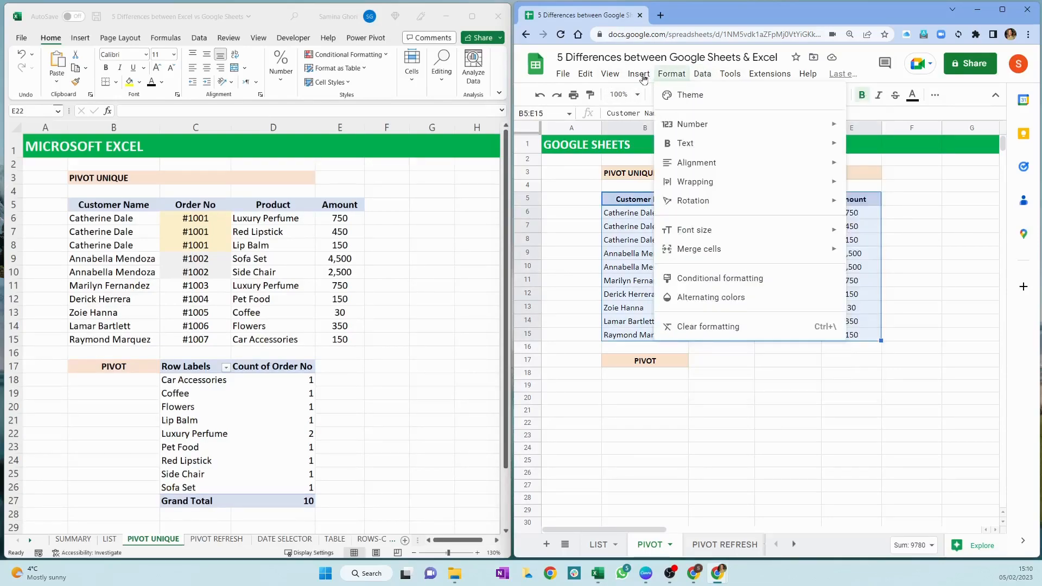
left_click(643, 79)
left_click(637, 76)
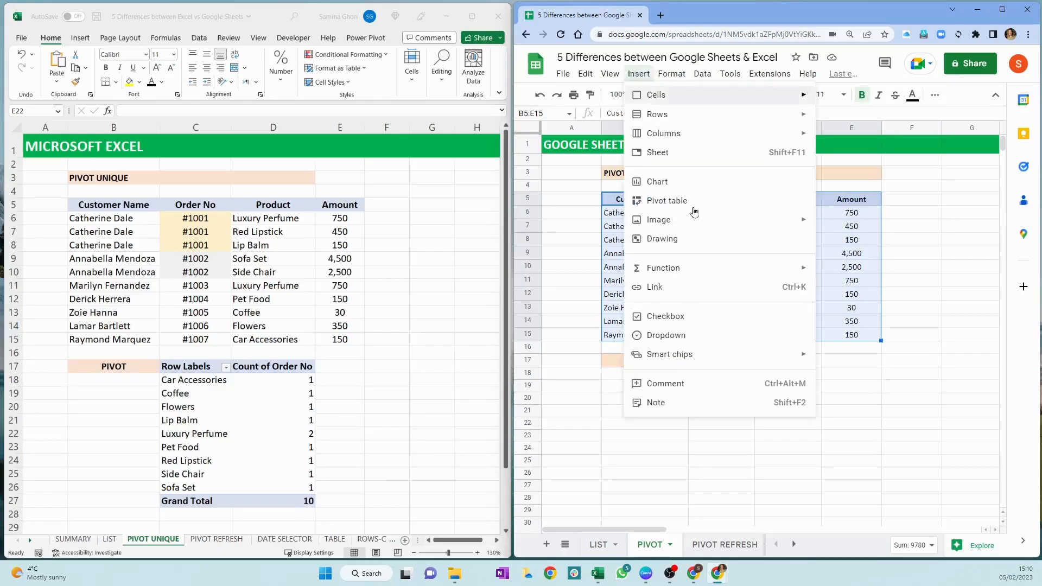
left_click(678, 201)
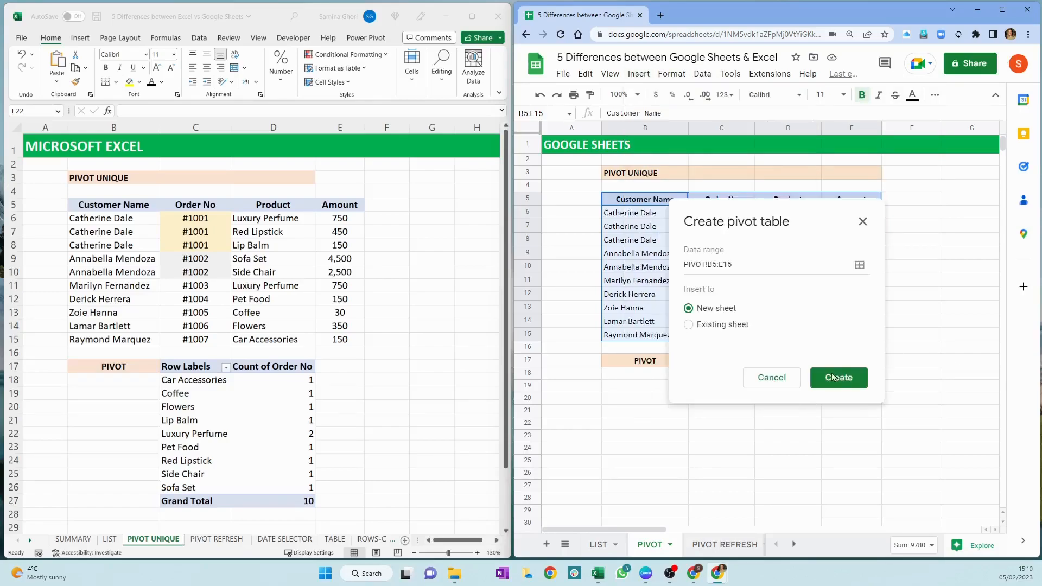
left_click(713, 325)
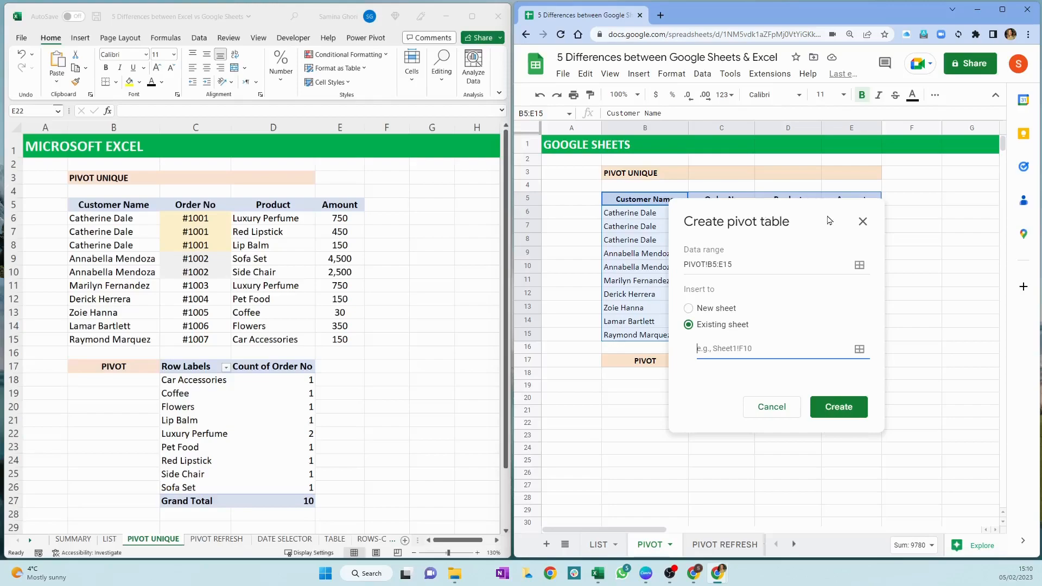
left_click(735, 364)
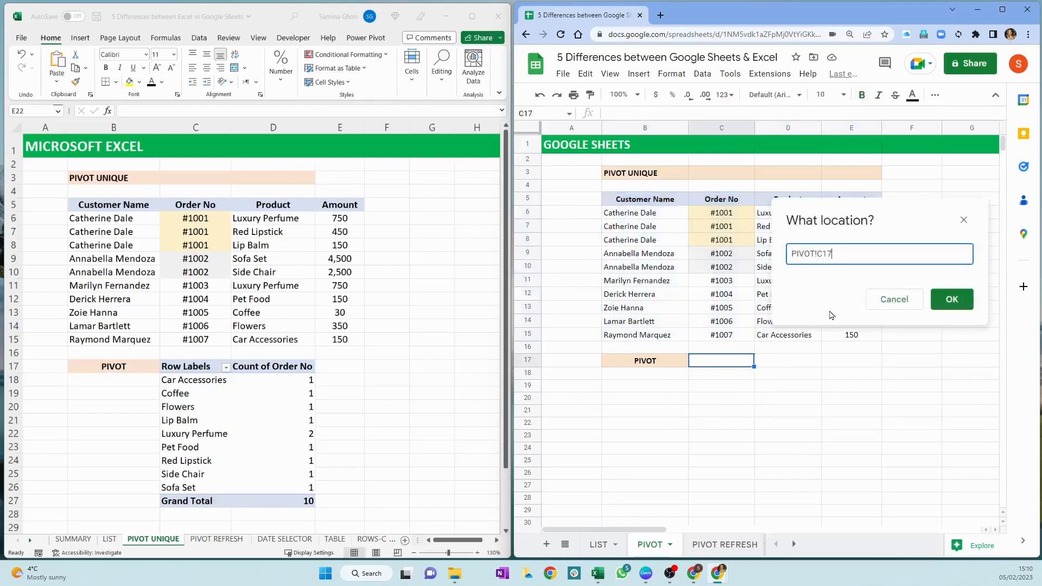
left_click(967, 297)
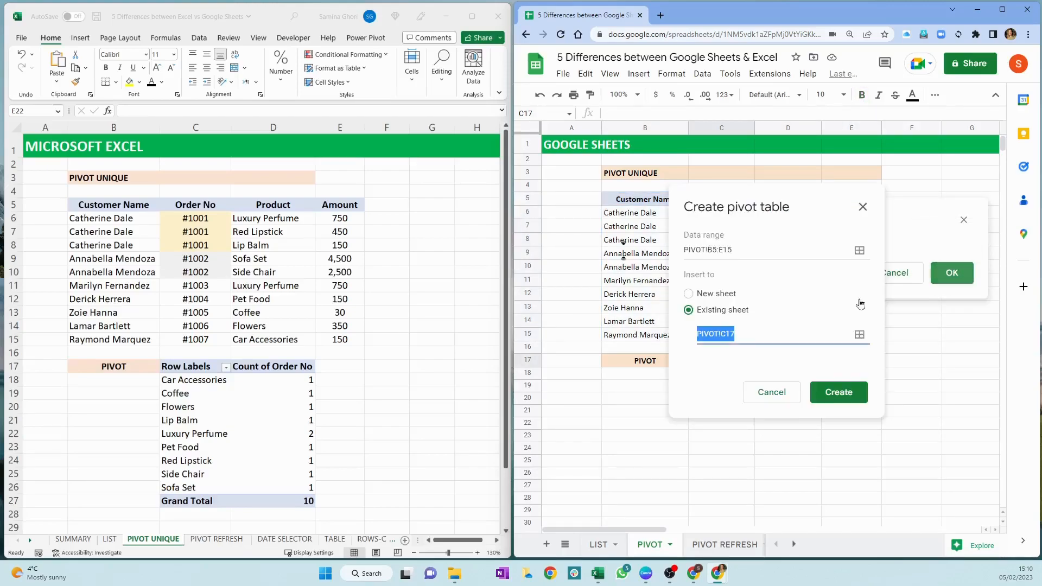
left_click(858, 402)
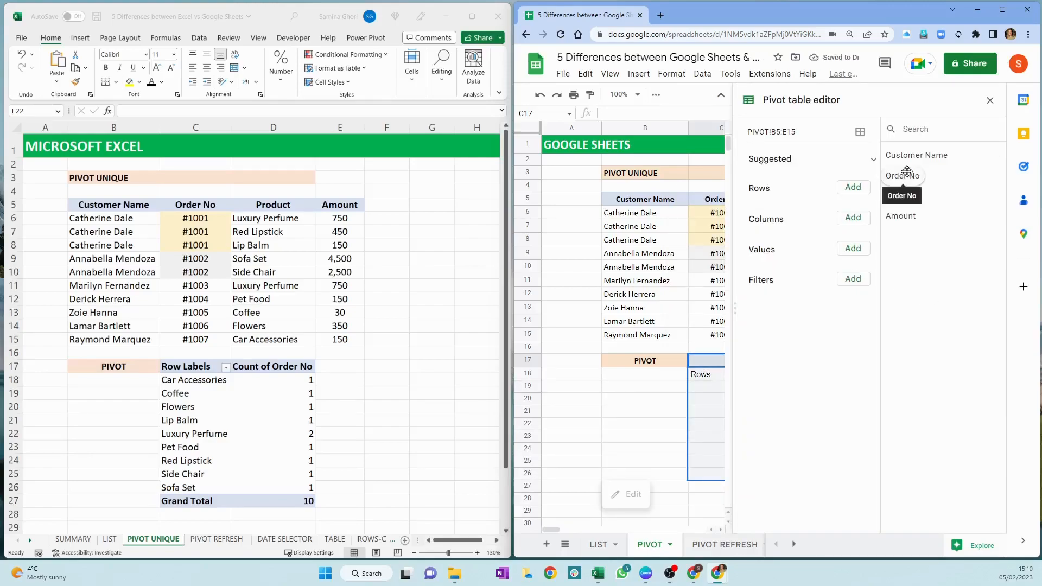
Add Product as rows and Order No as values summarized by COUNTUNIQUE, and close the pivot table editor
left_click_drag(909, 197, 790, 207)
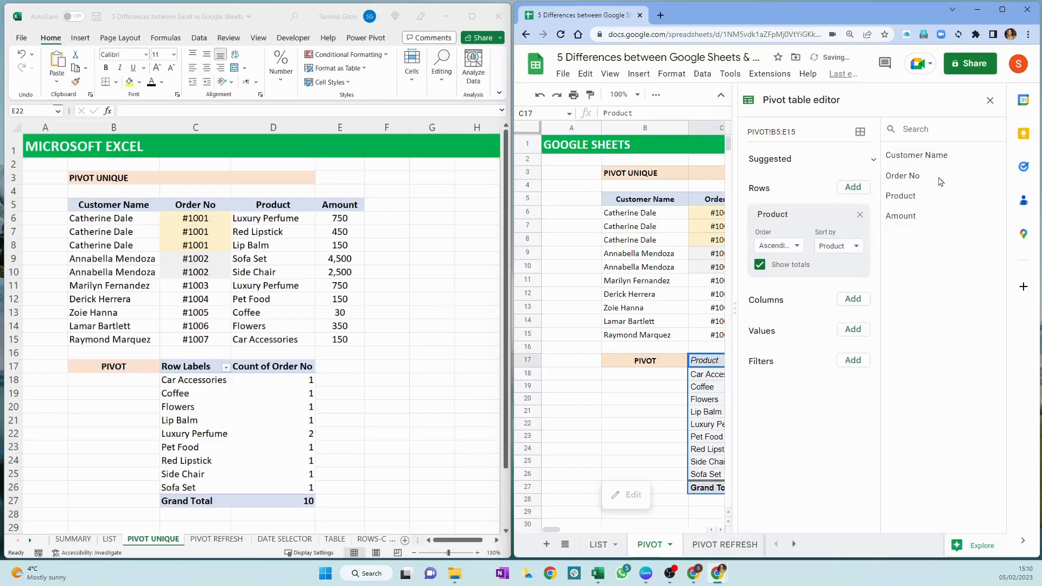
left_click_drag(903, 176, 783, 346)
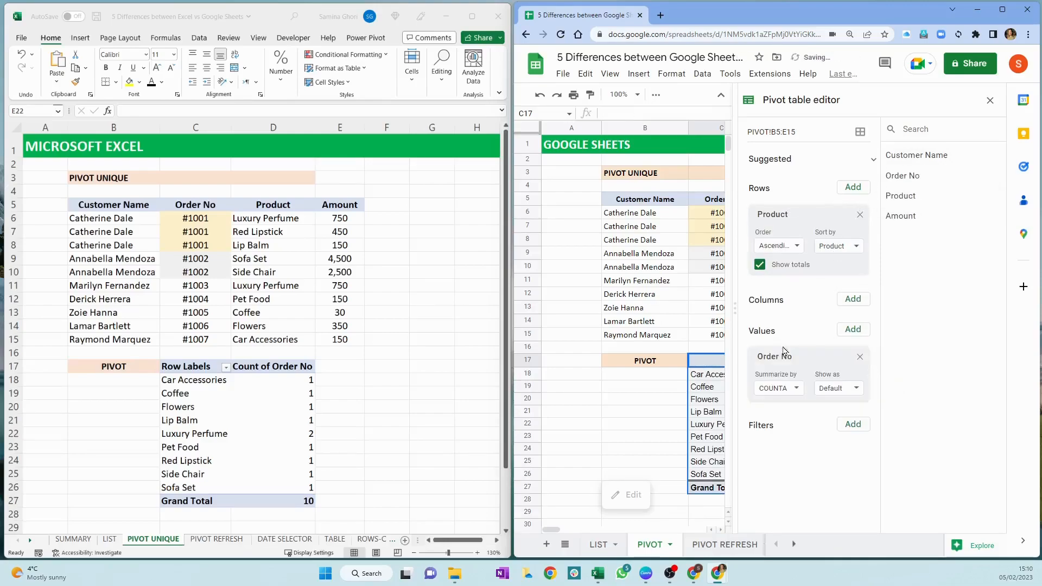
left_click(796, 389)
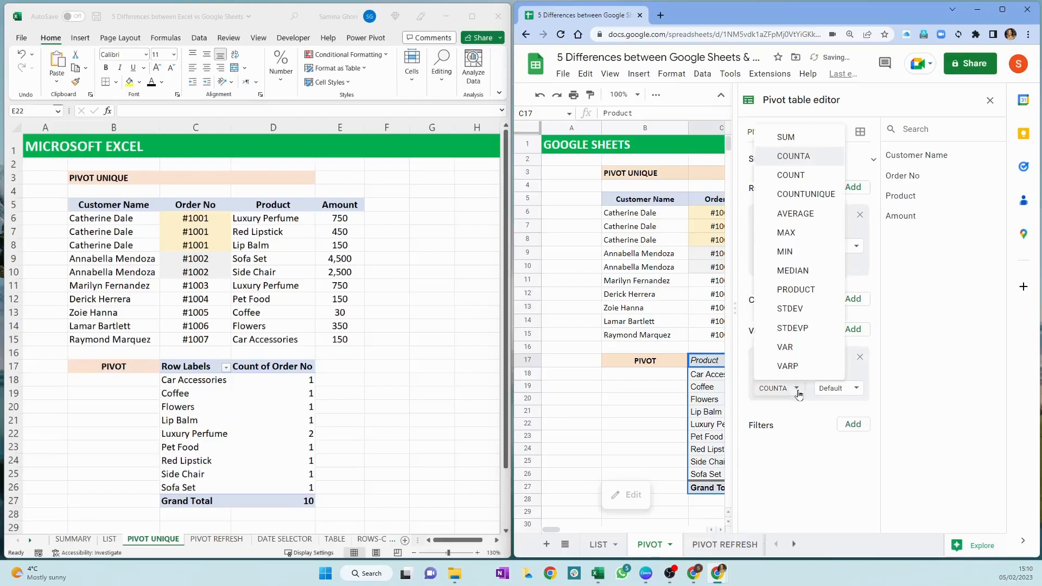
left_click(818, 196)
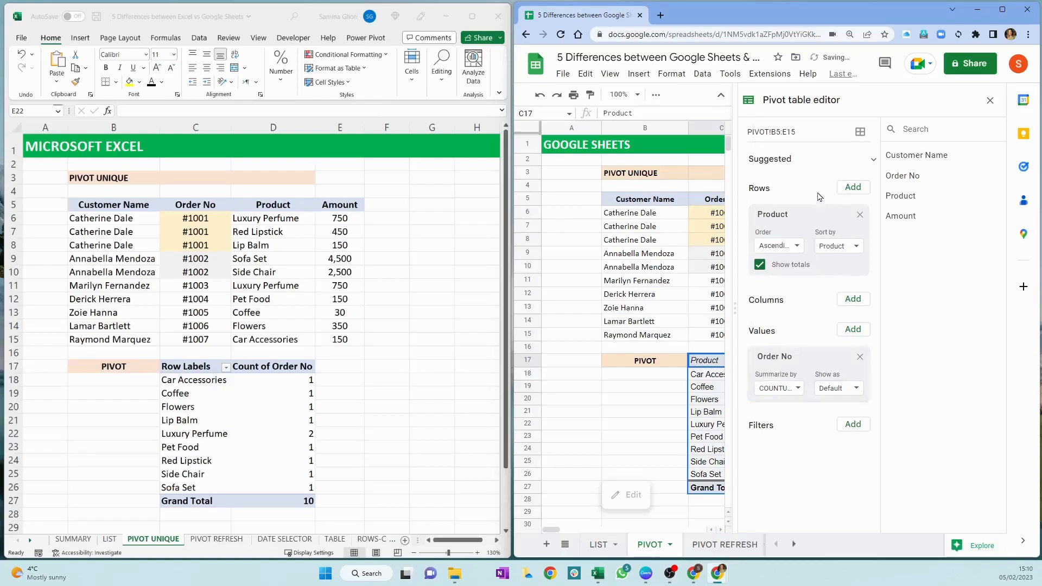
left_click(989, 102)
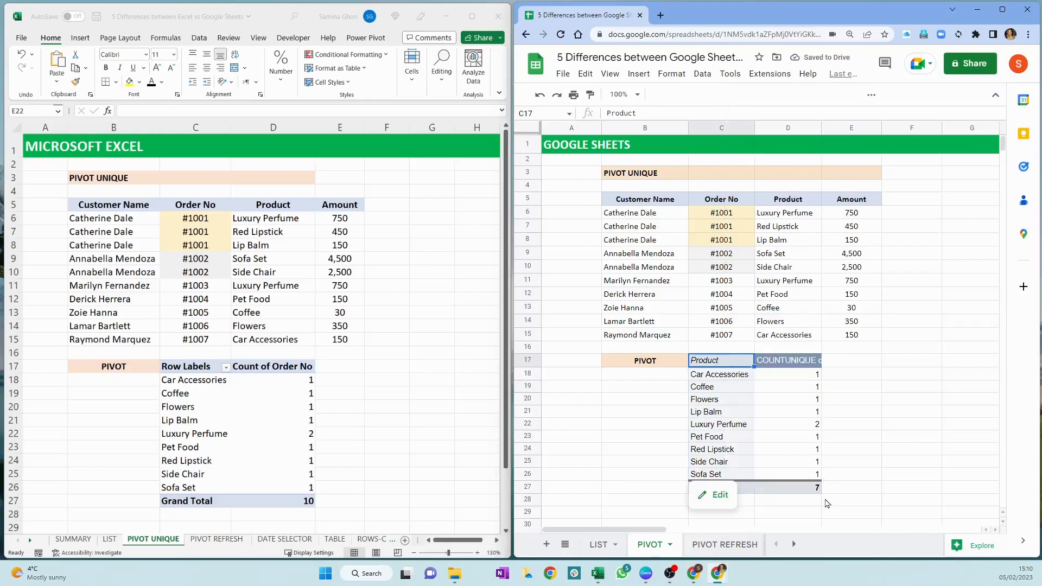
Compare the unique order counts and grand total in the Google Sheets pivot table with the Excel grand total
left_click(802, 378)
left_click(775, 429)
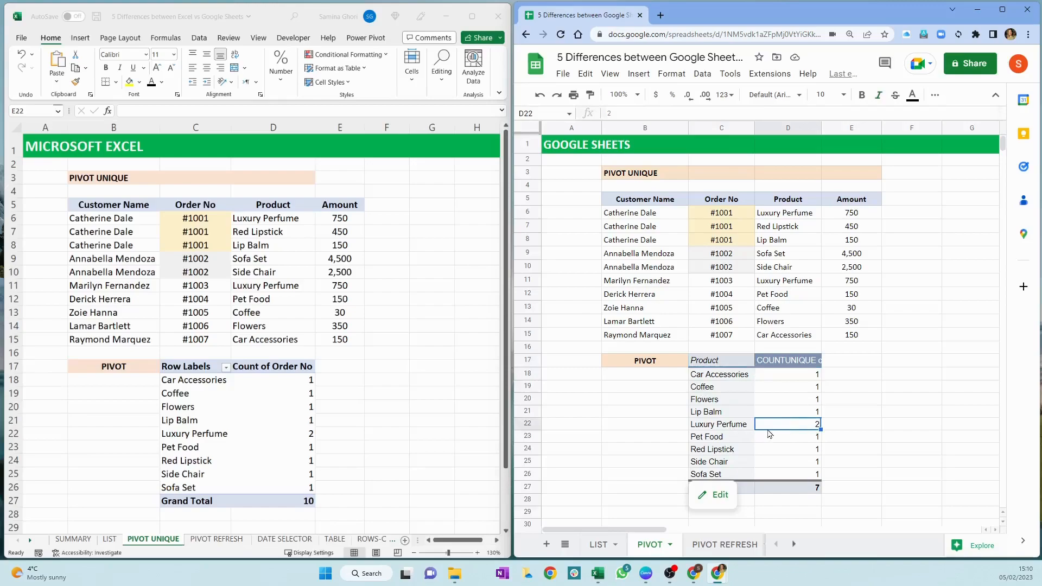
left_click(811, 490)
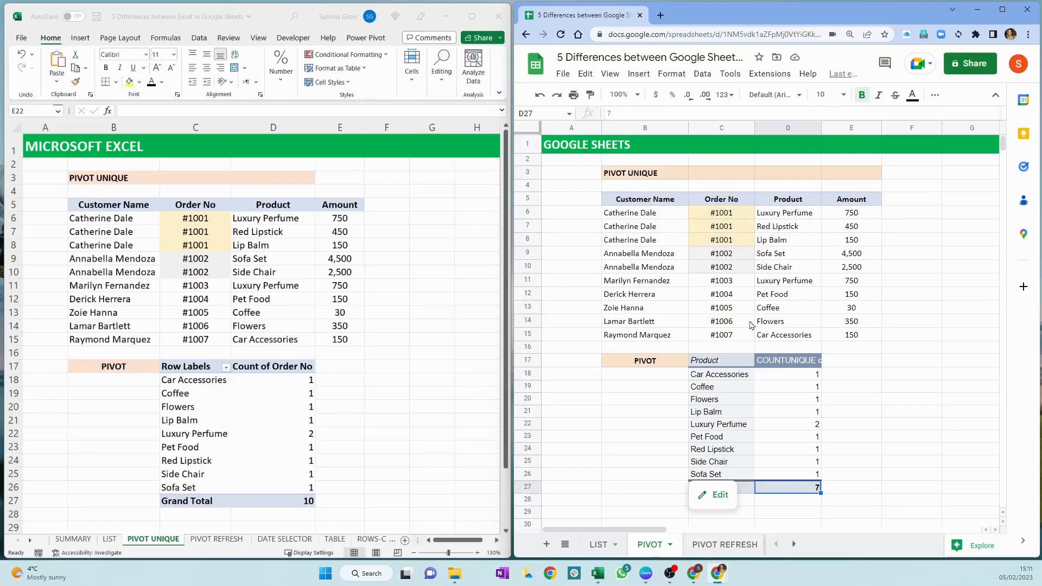
left_click(300, 508)
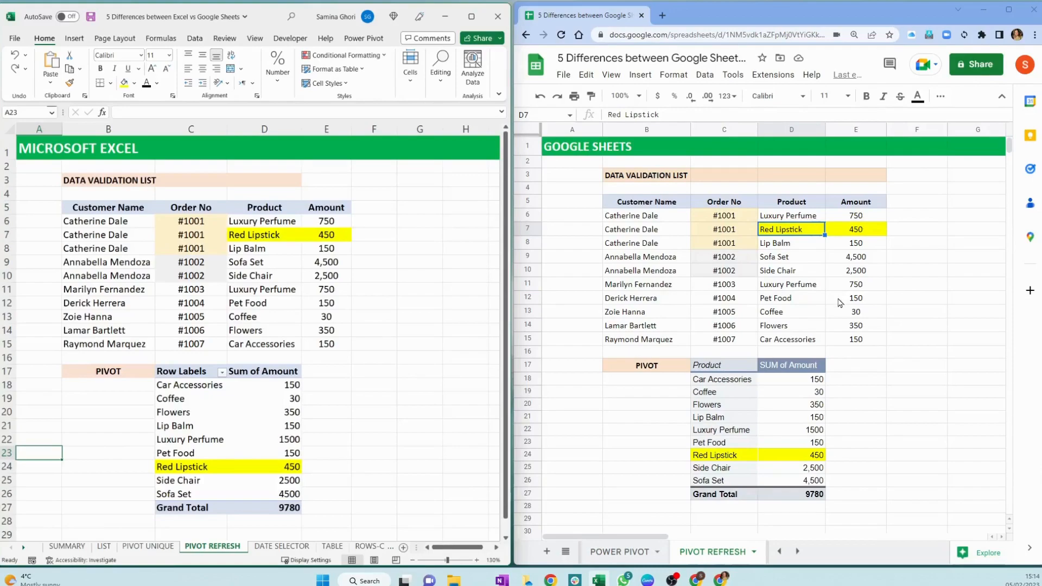
Look up the Refresh command for the pivot table on Excel's PIVOT REFRESH sheet without running it
left_click(324, 394)
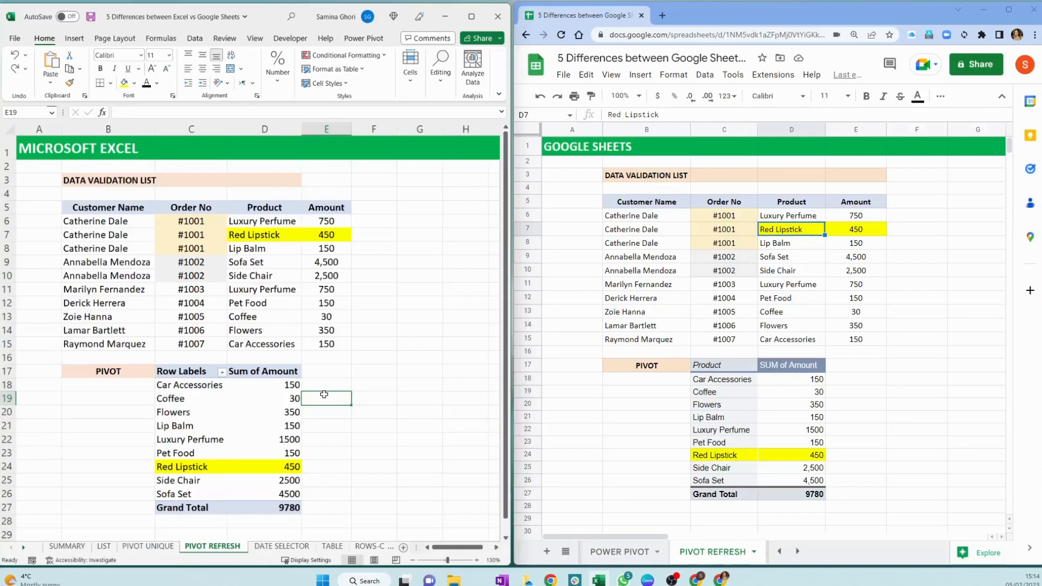
right_click(216, 400)
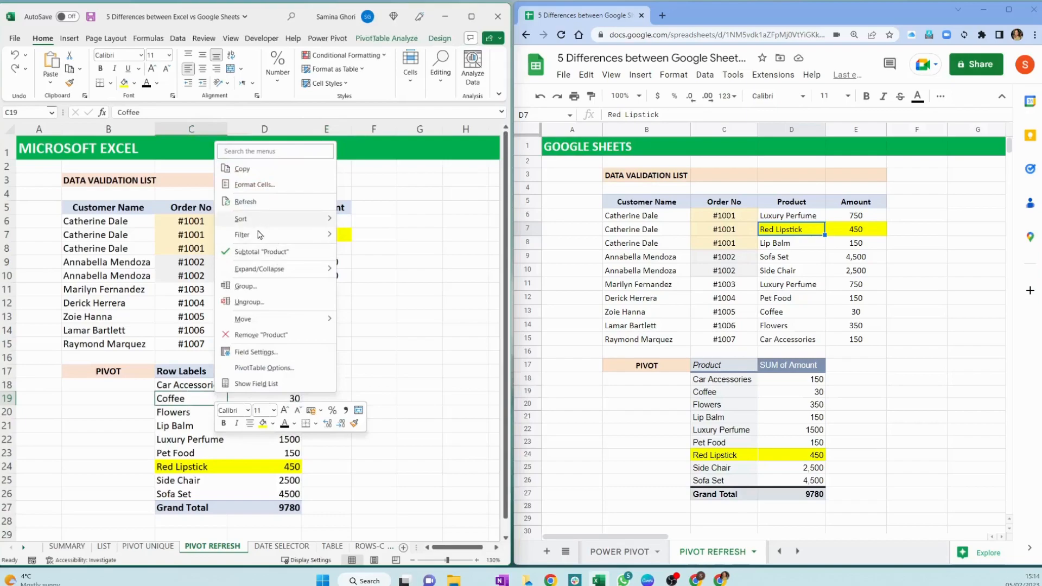
left_click(472, 363)
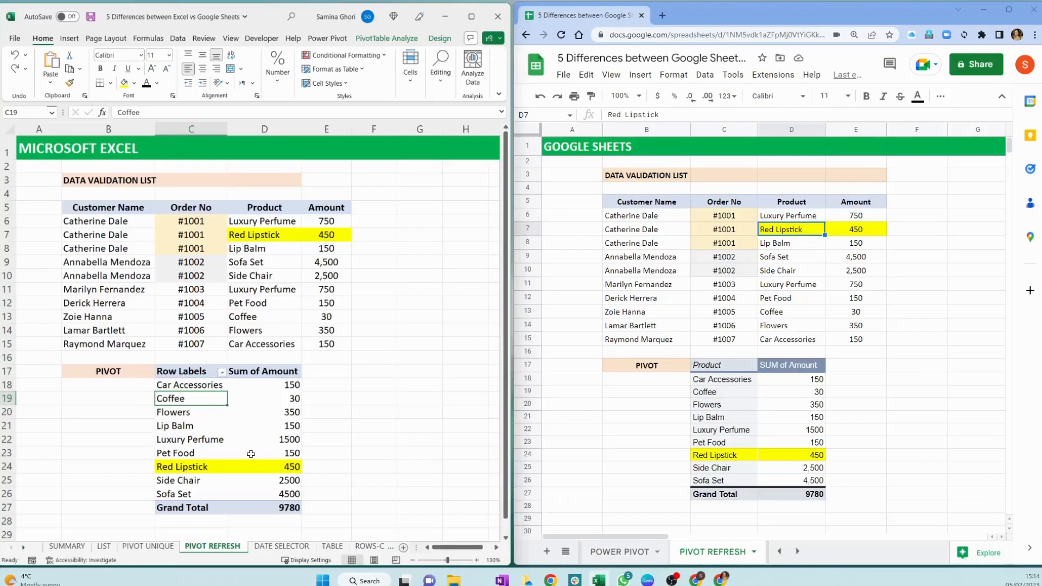
In Excel's PIVOT REFRESH source data, change the product in D7 to "Red 001 Lipstick"
left_click(267, 236)
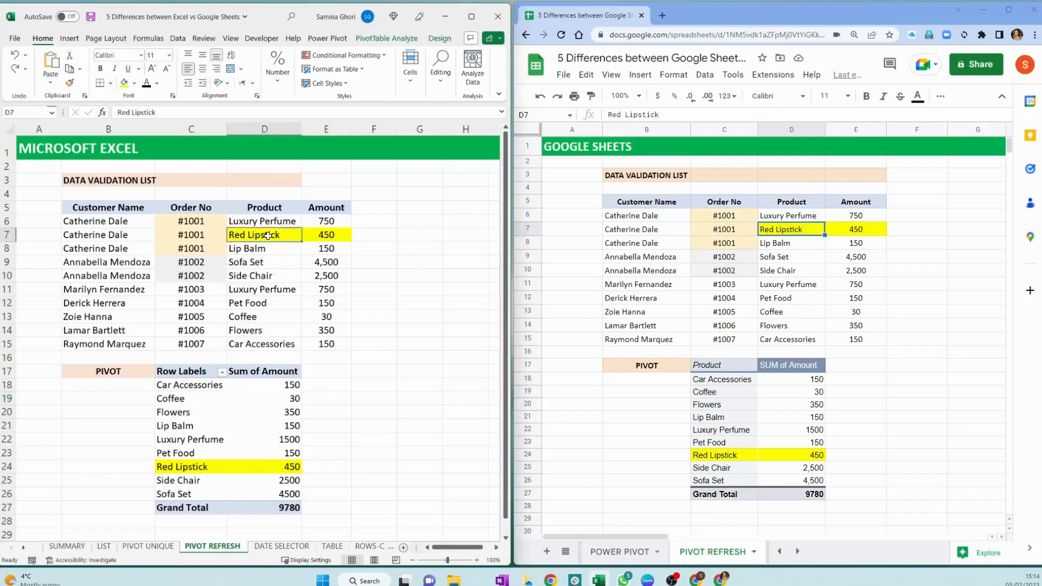
left_click(130, 113)
type("001")
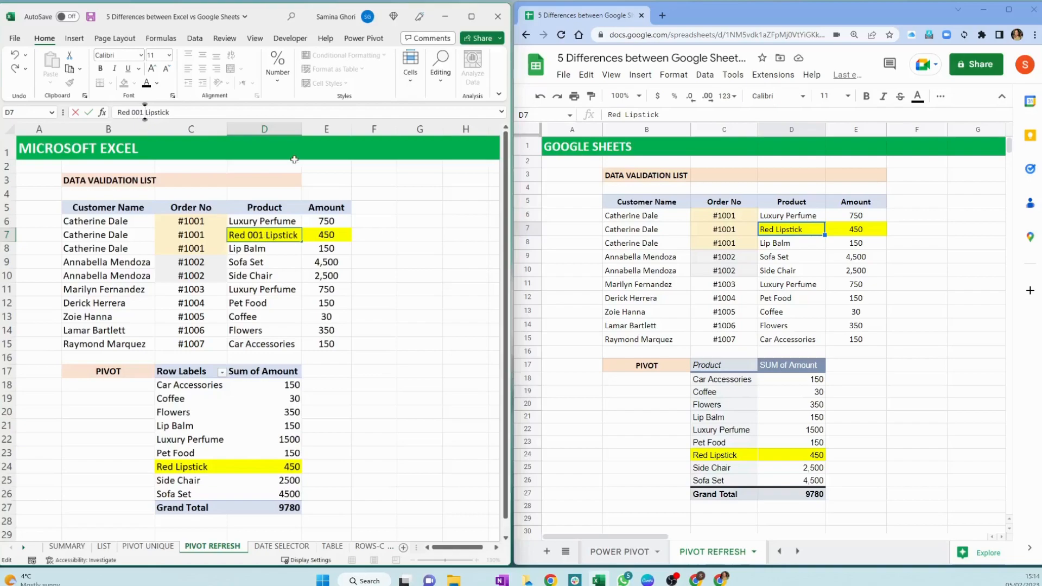
key("Return")
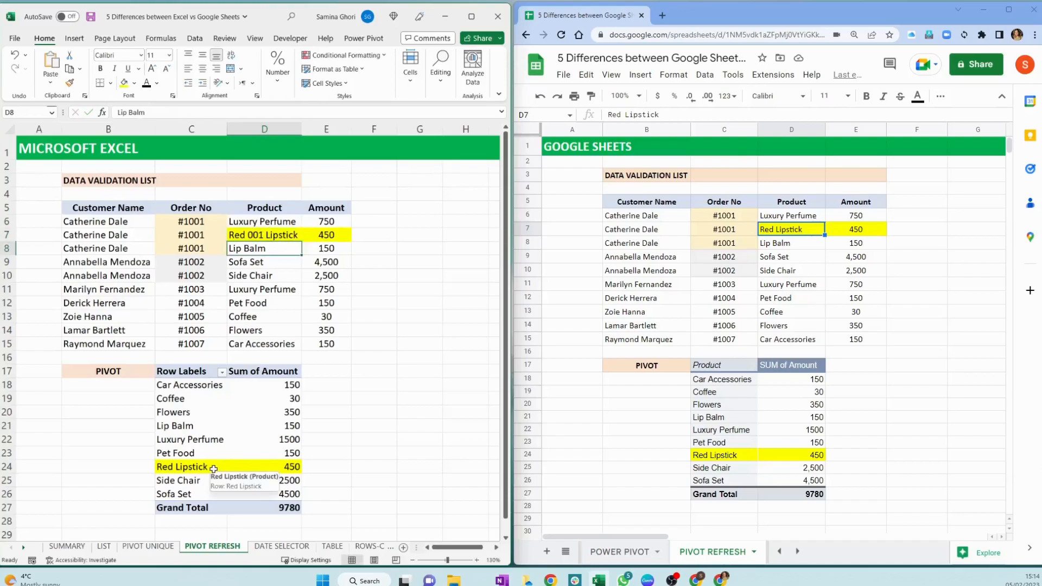
Refresh the Excel pivot table and check its row for the renamed lipstick product
right_click(209, 407)
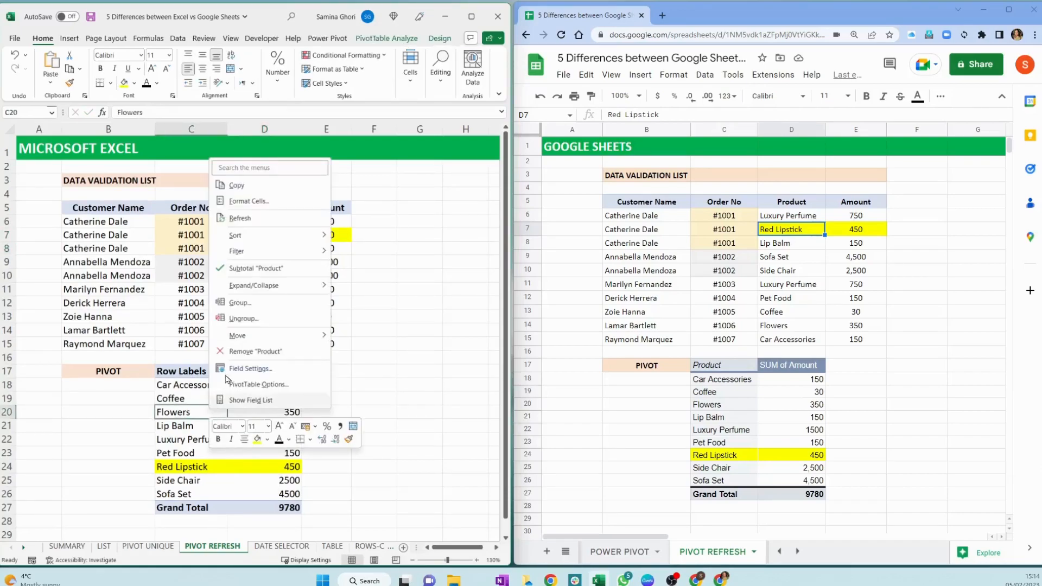
left_click(255, 223)
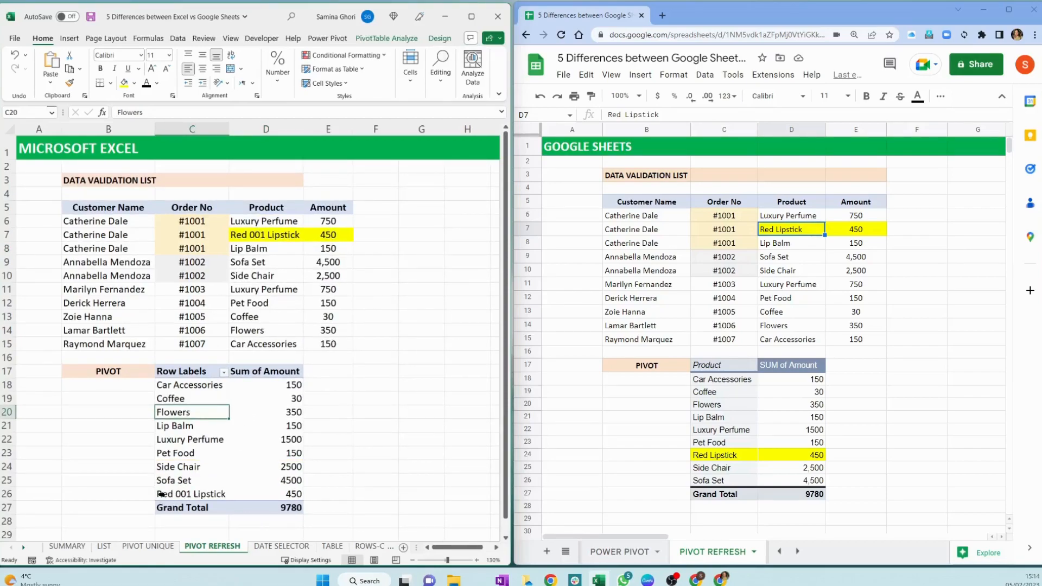
left_click_drag(179, 494, 291, 499)
left_click(328, 494)
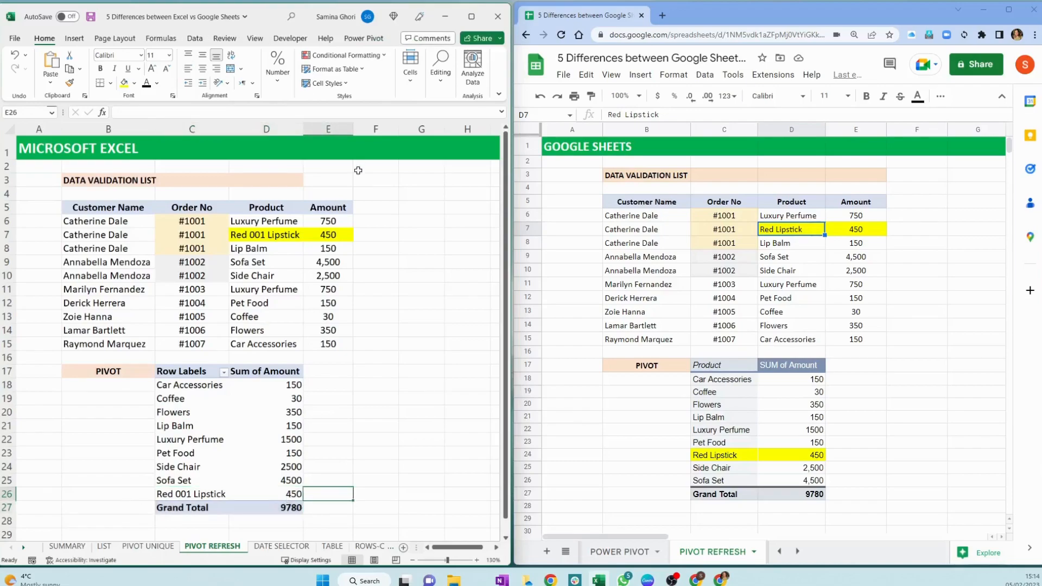
Switch to Google Sheets and change the product in D7 of the source data to "Red 001 Lipstick"
left_click(777, 235)
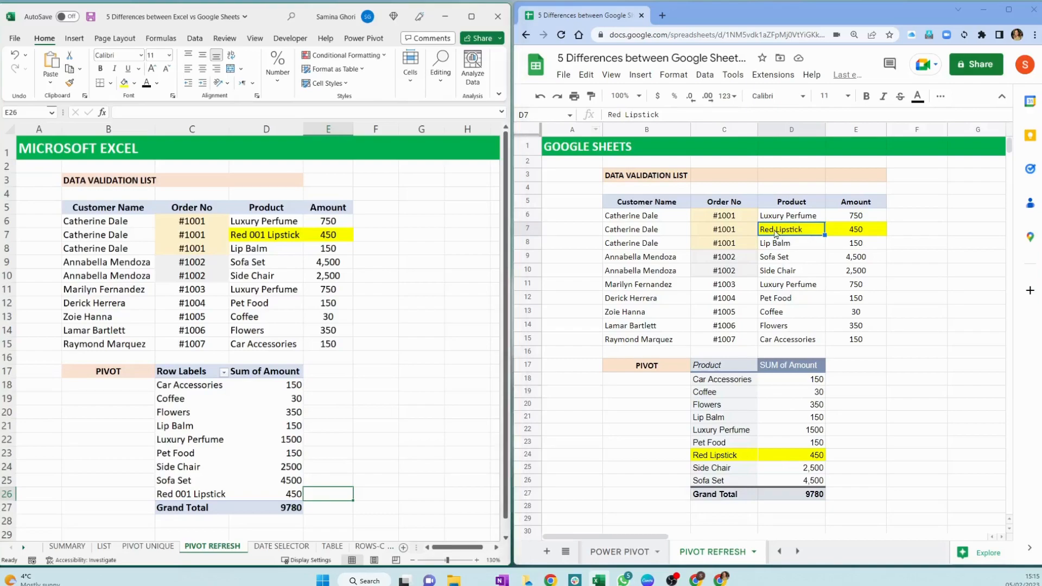
left_click(623, 113)
type("001")
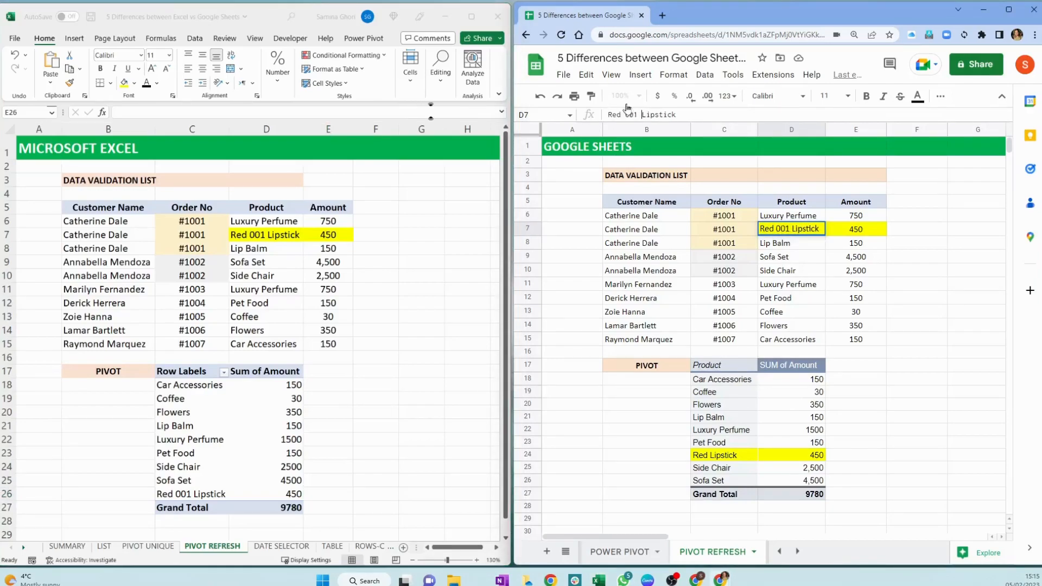
mouse_move(730, 480)
key("Return")
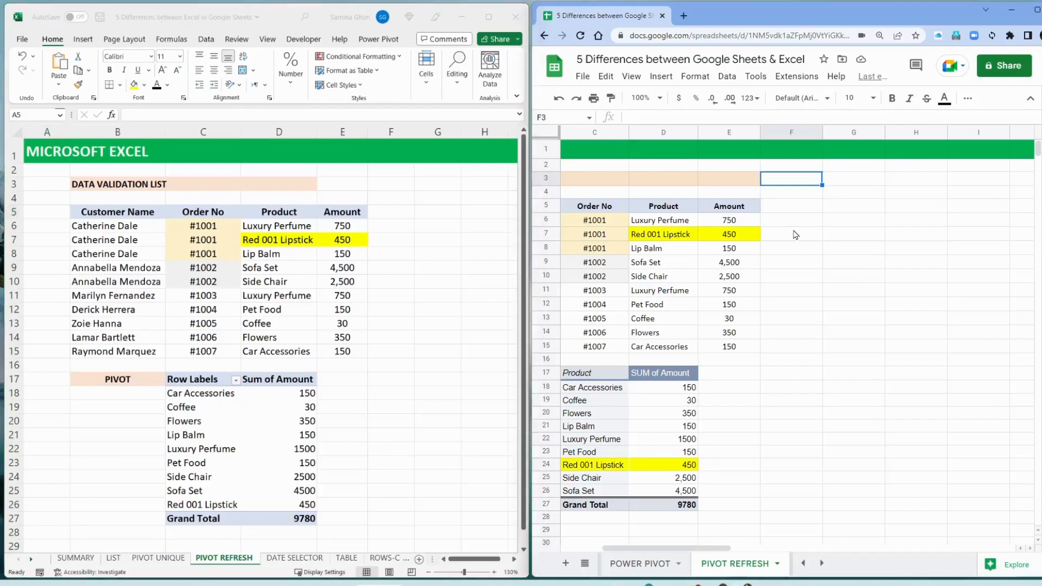
Start a comment with an @ mention on cell F5 in Google Sheets, and discard it
left_click(764, 207)
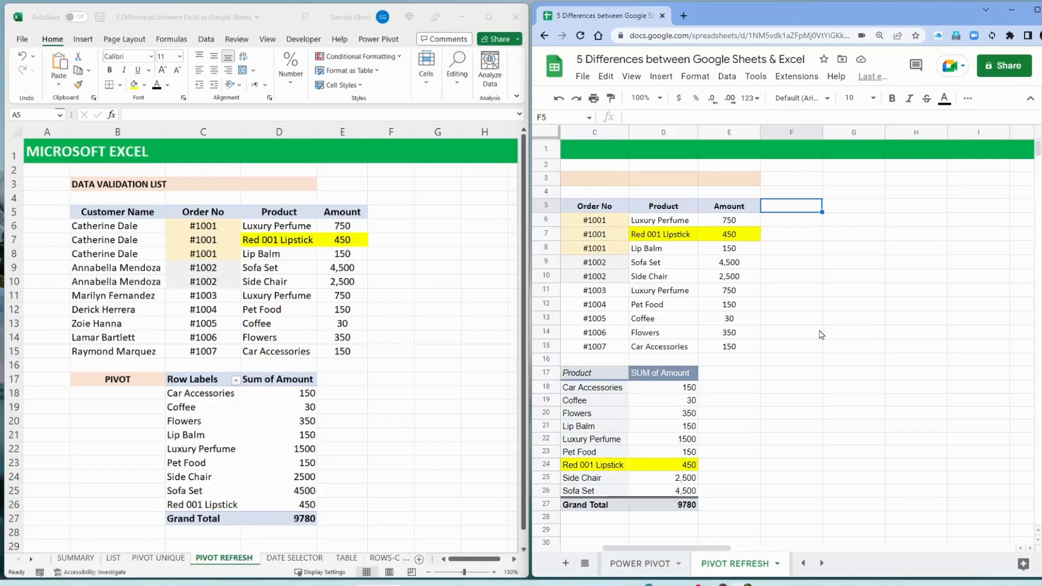
left_click(917, 66)
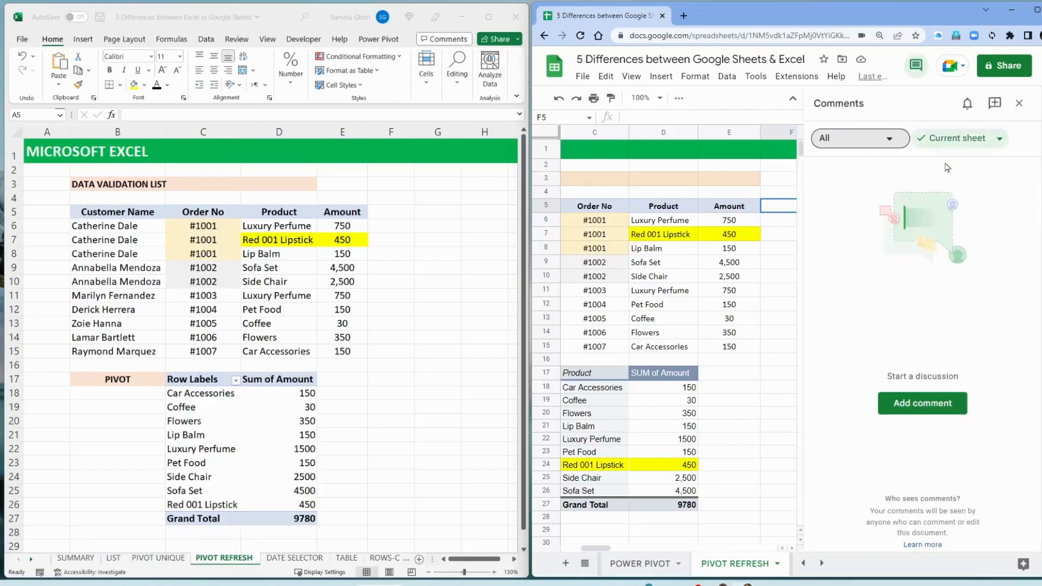
left_click(923, 403)
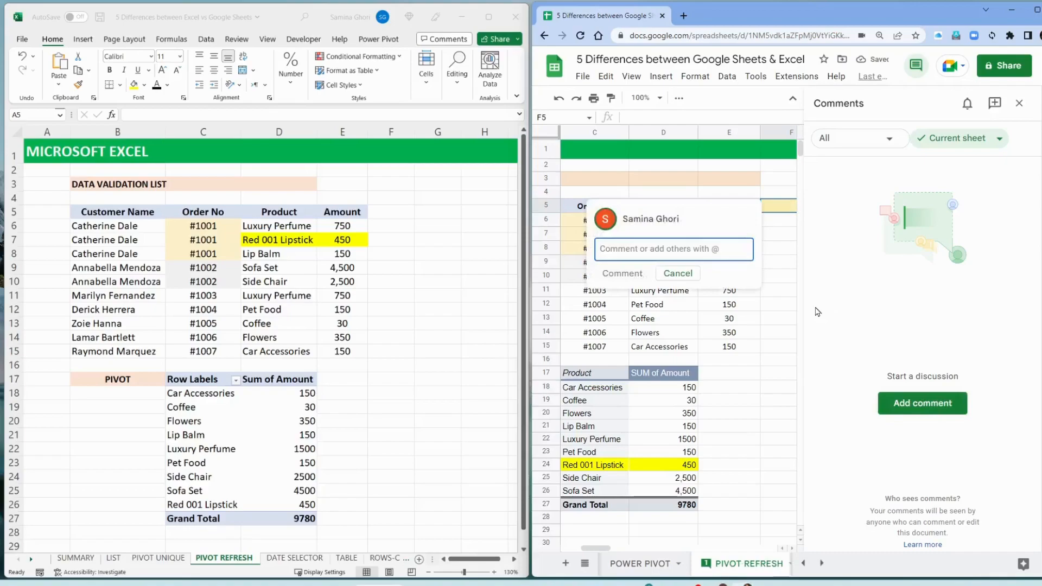
type("@")
key("BackSpace")
type("@")
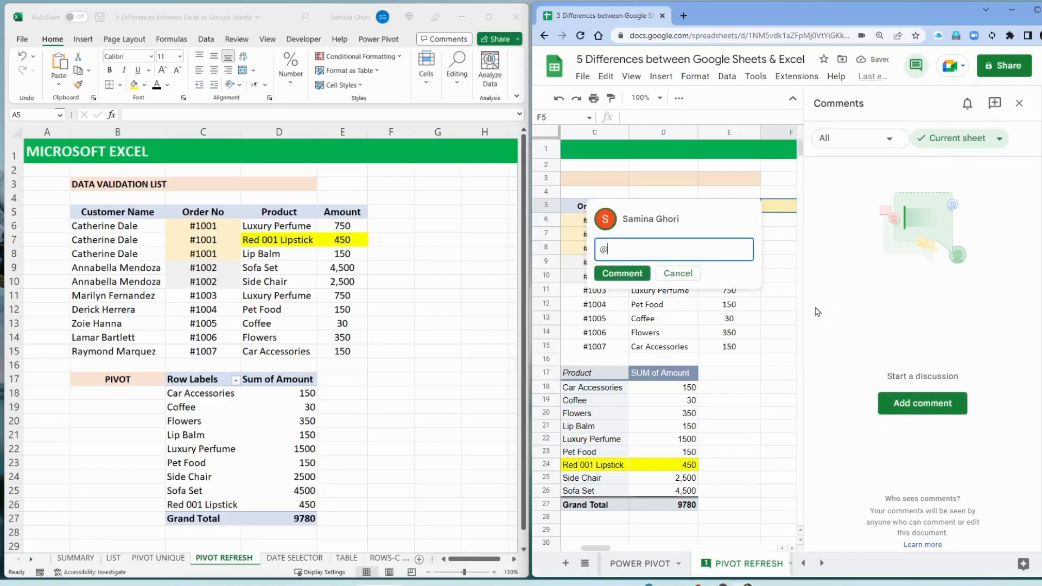
left_click(728, 377)
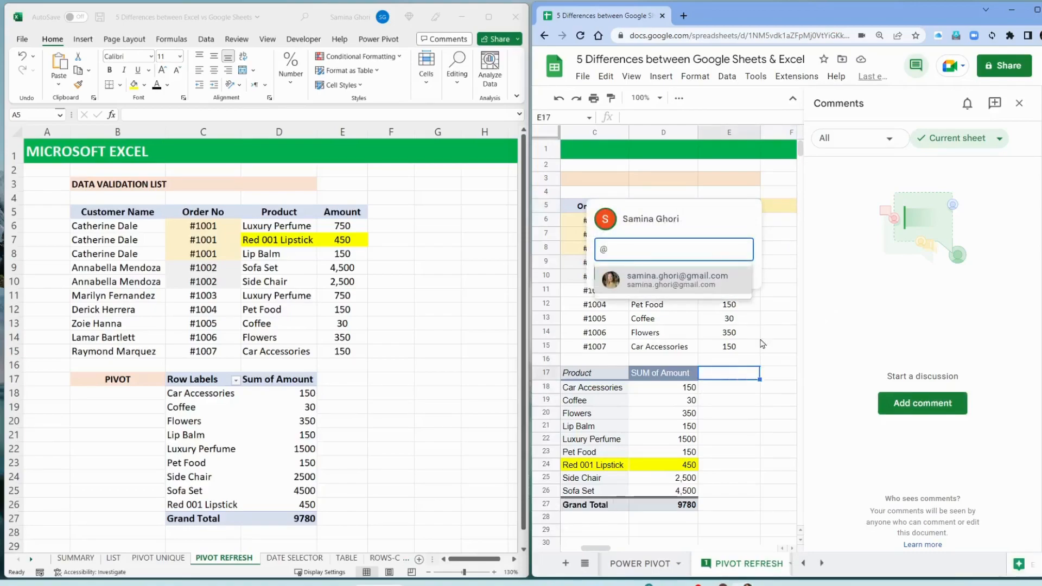
left_click(777, 266)
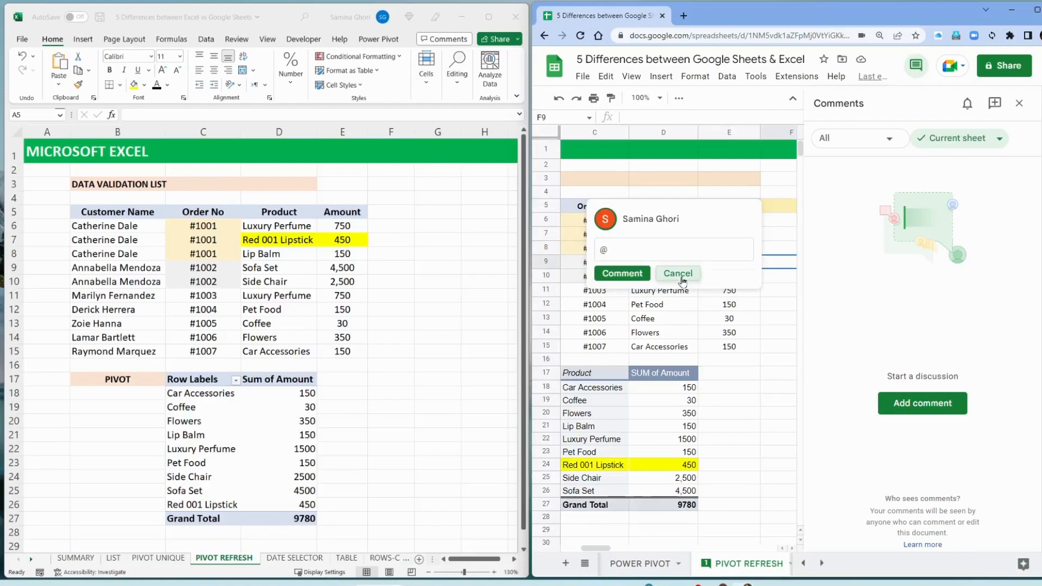
left_click(740, 273)
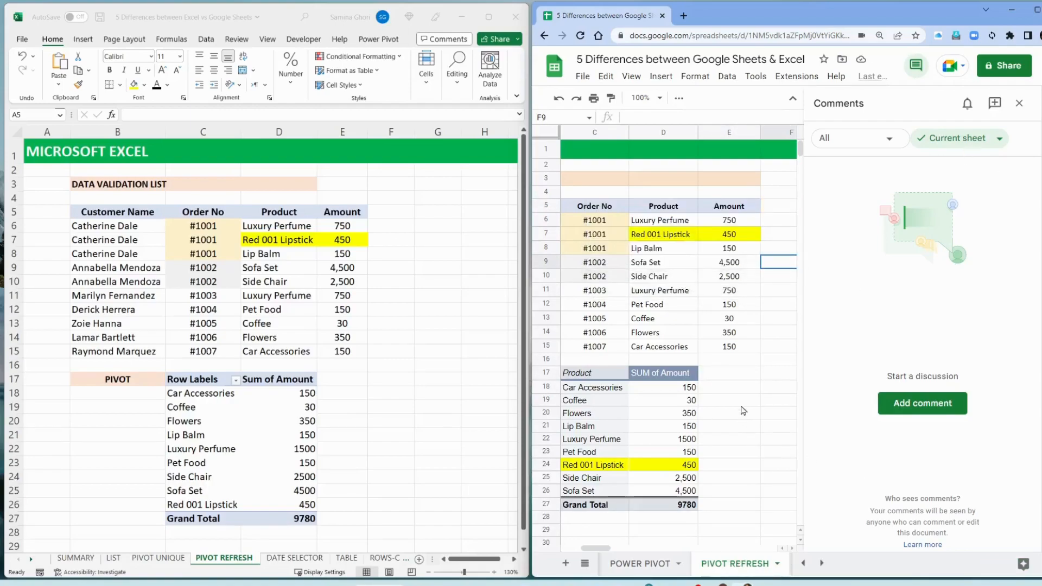
left_click(1020, 104)
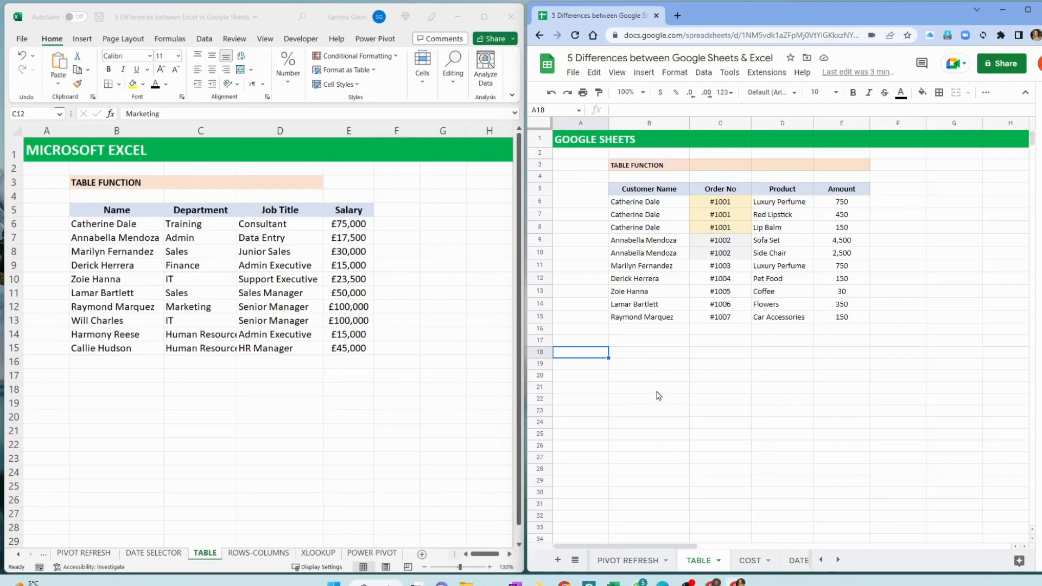
Switch to Excel and convert the range B5:E15 on the TABLE sheet into a table with headers
left_click(644, 347)
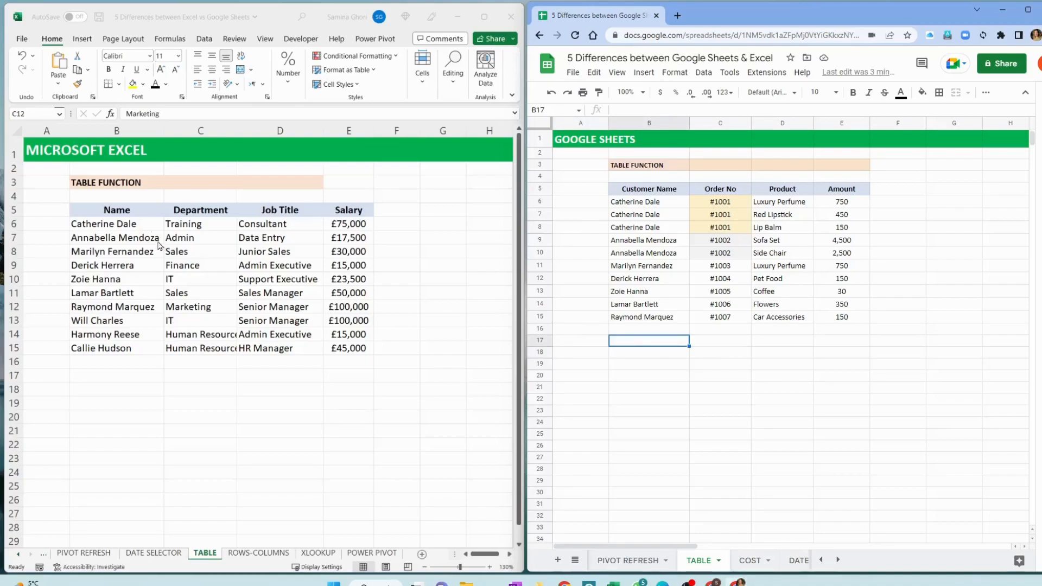
left_click(237, 255)
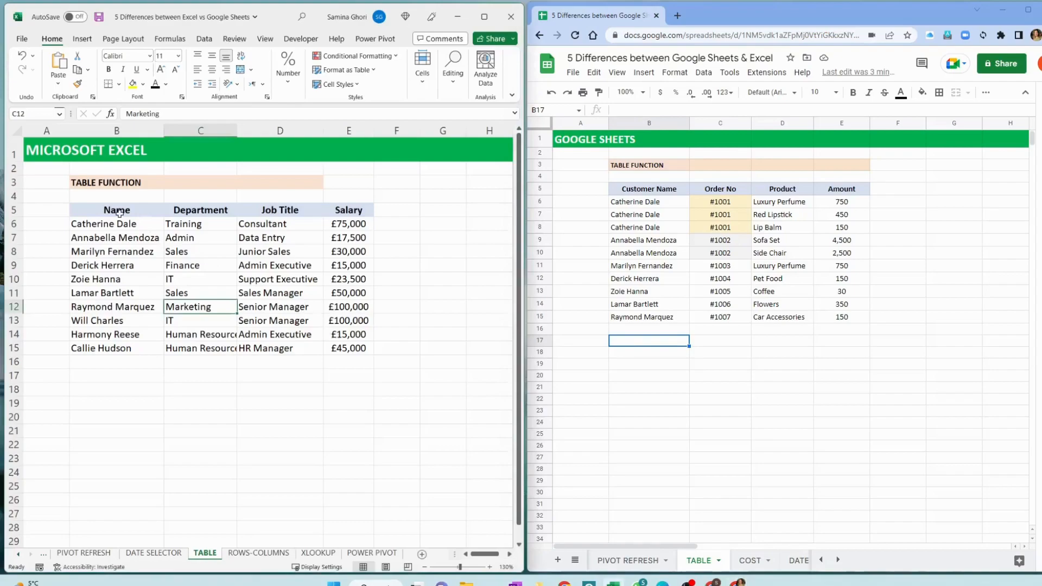
left_click(109, 210)
left_click_drag(109, 210, 350, 347)
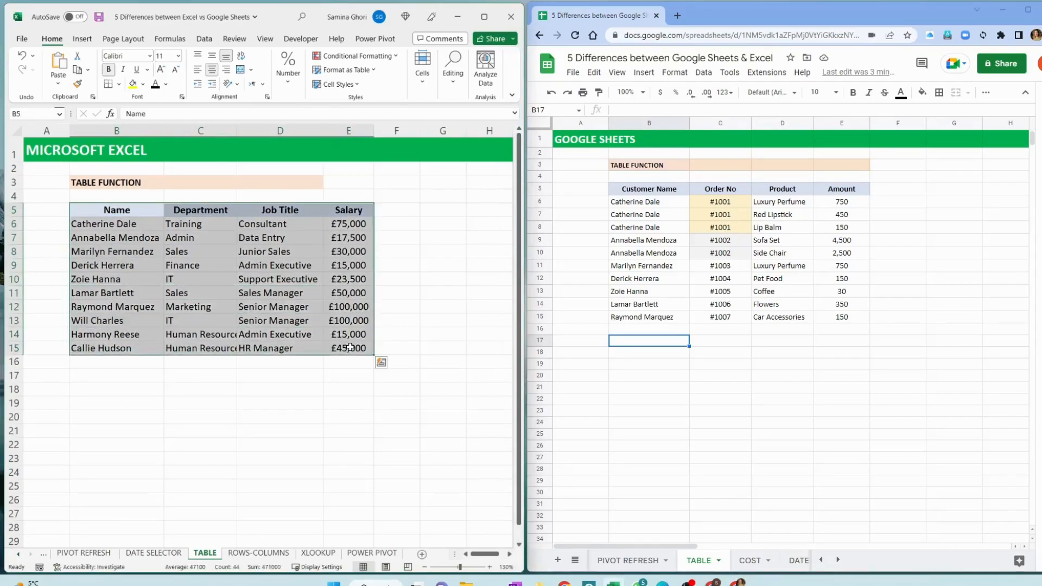
key("ctrl+t")
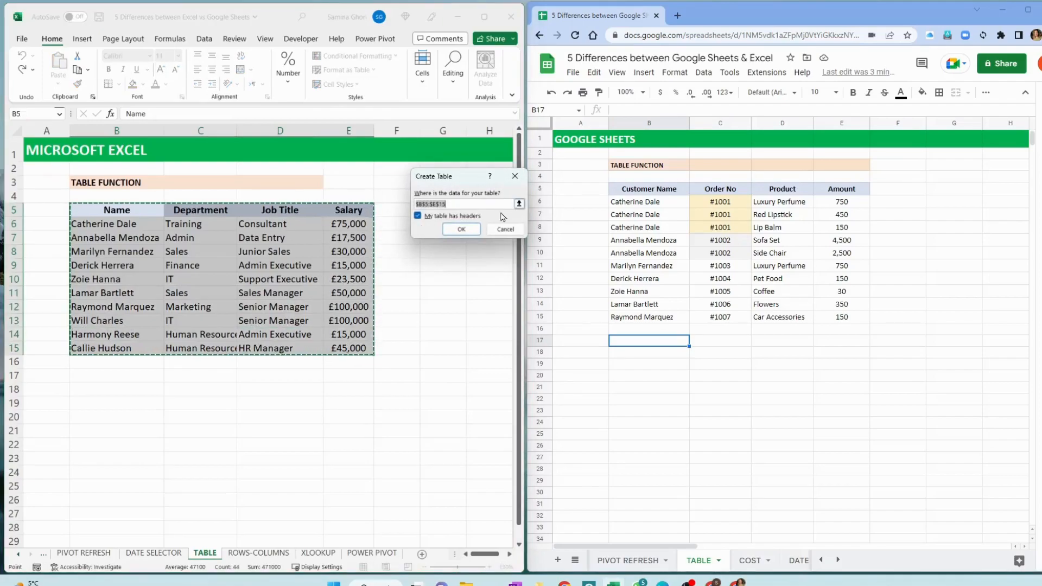
left_click(461, 229)
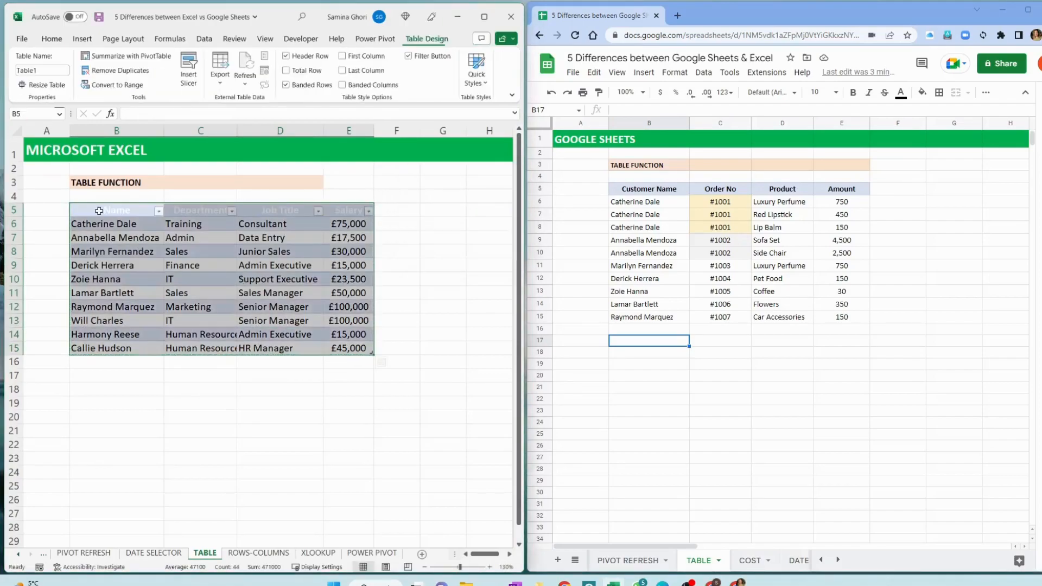
Change the font color of the table's header row B5:E5 to black
left_click(98, 210)
left_click(50, 41)
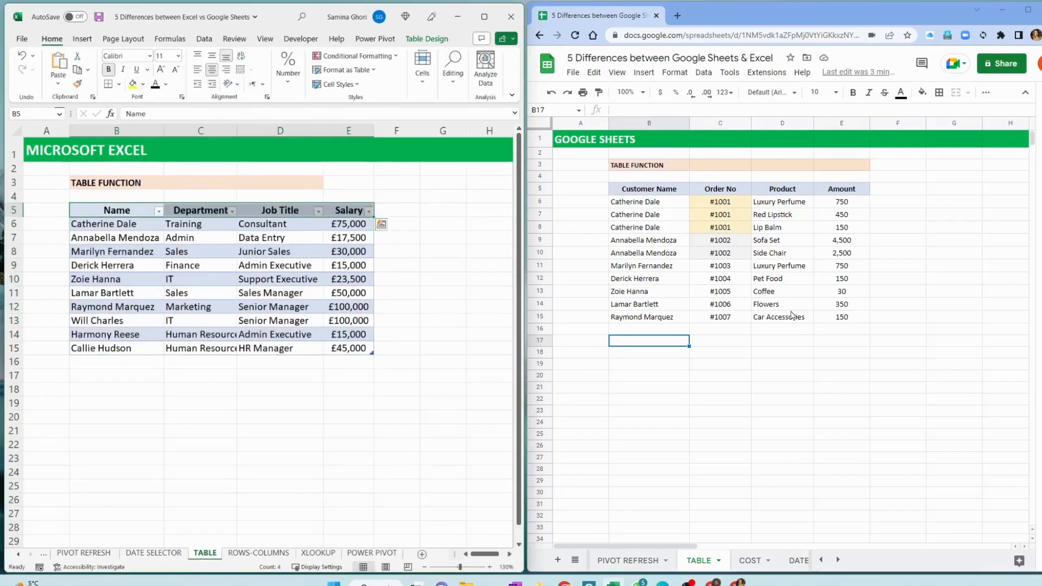
left_click(679, 376)
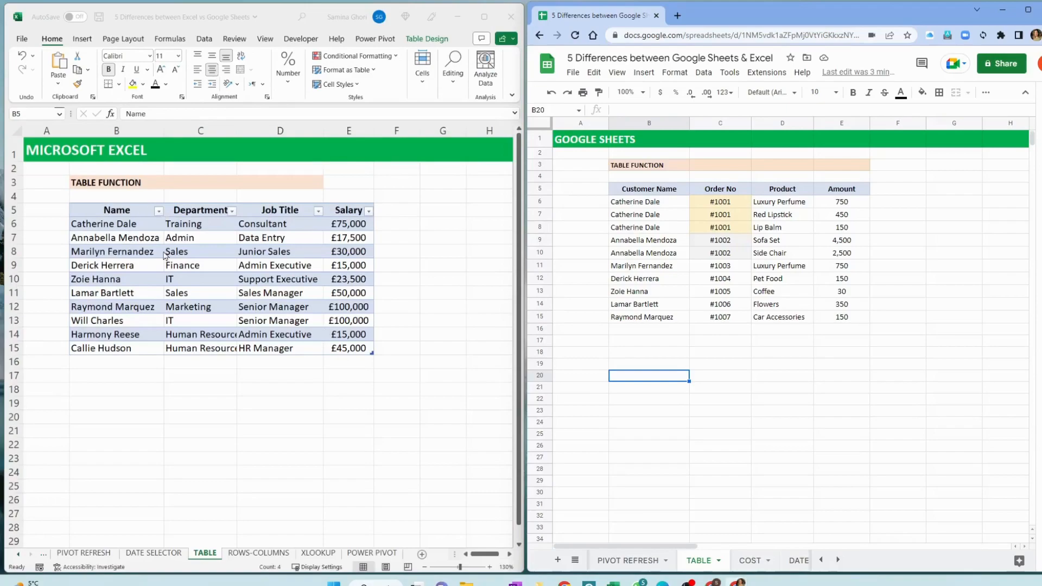
Look over the sort and filter options of the Excel table's Name column without applying any
left_click(156, 213)
left_click(157, 212)
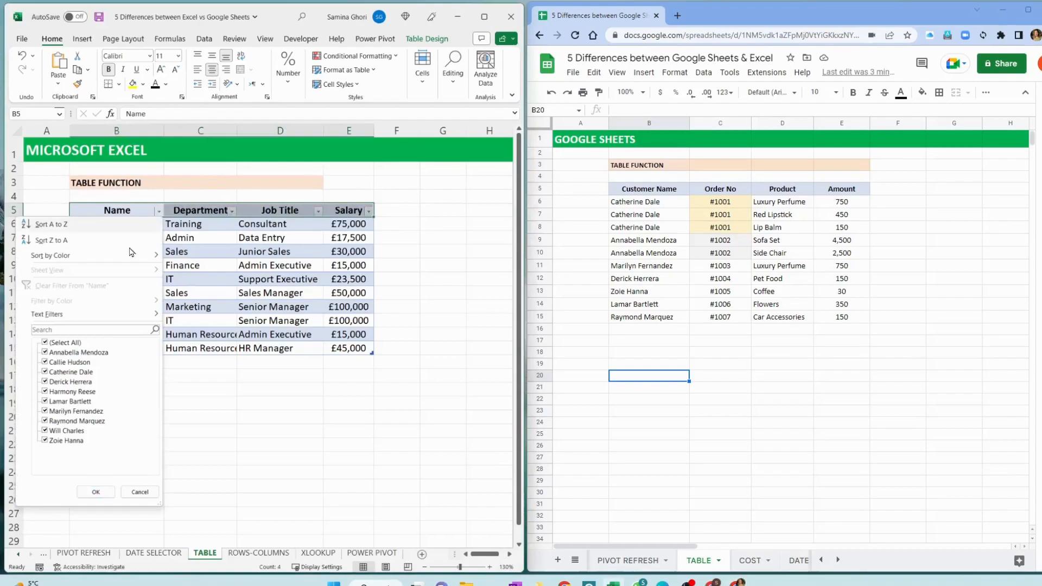
left_click(140, 493)
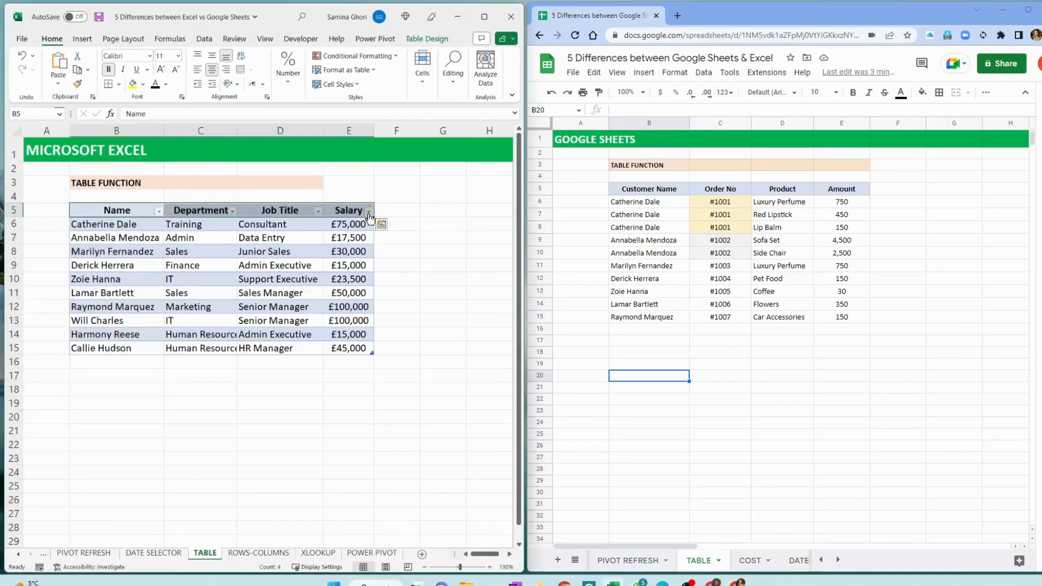
Filter the Excel table's Salary column to values greater than 30000, and undo the filter
left_click(369, 211)
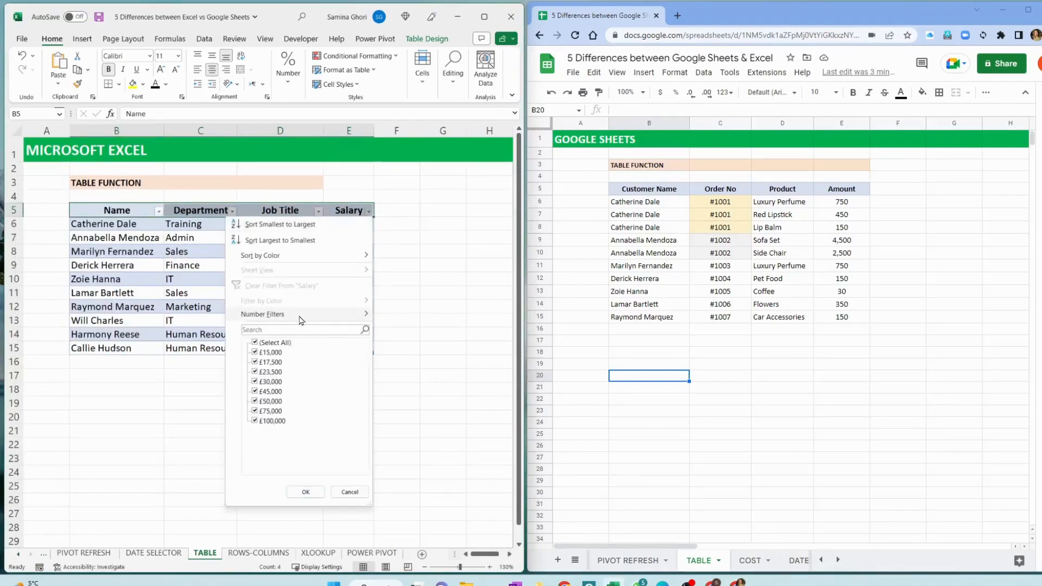
mouse_move(304, 317)
left_click(421, 350)
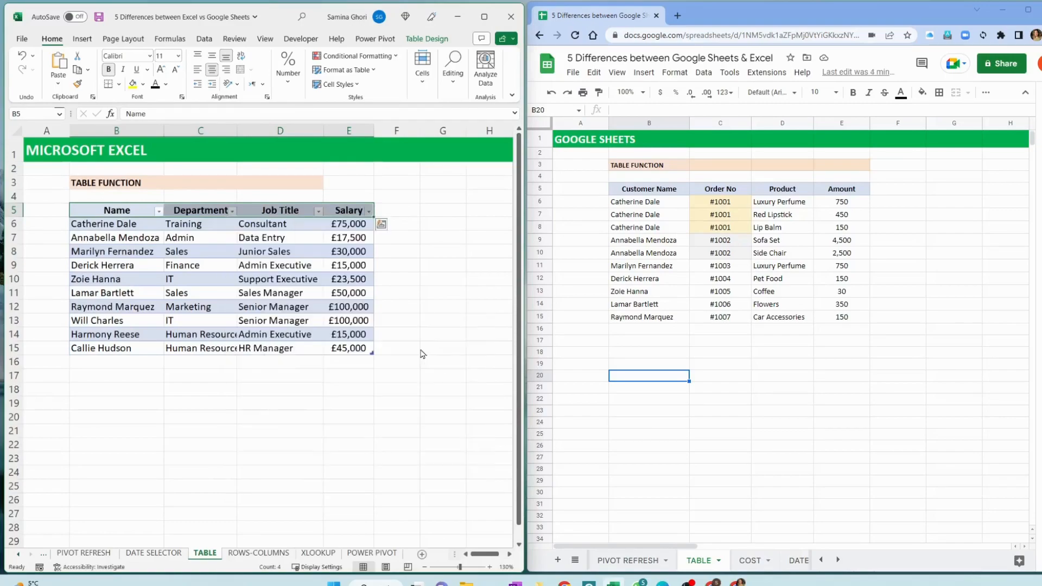
type("30,000")
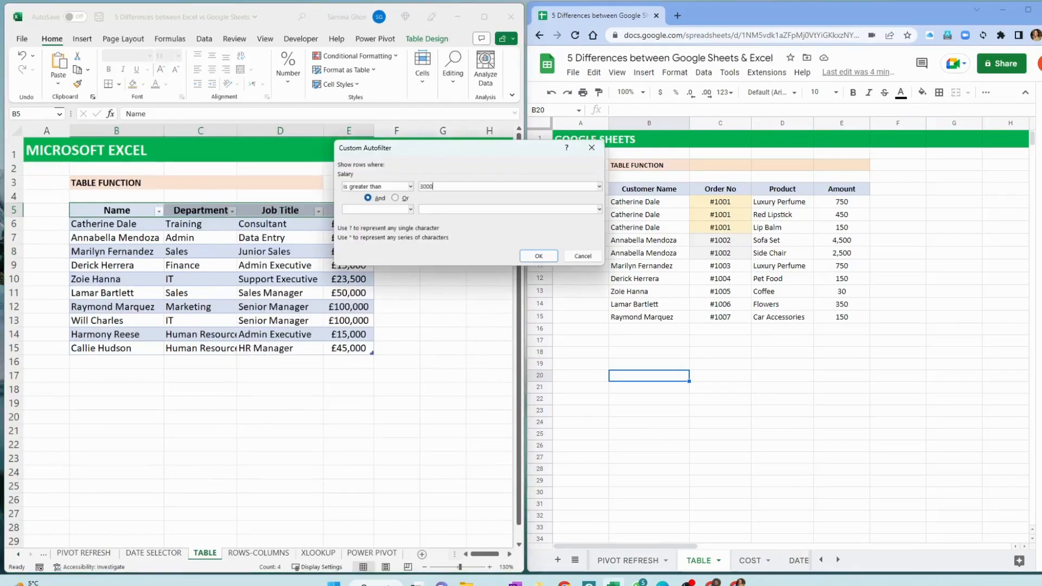
key("Return")
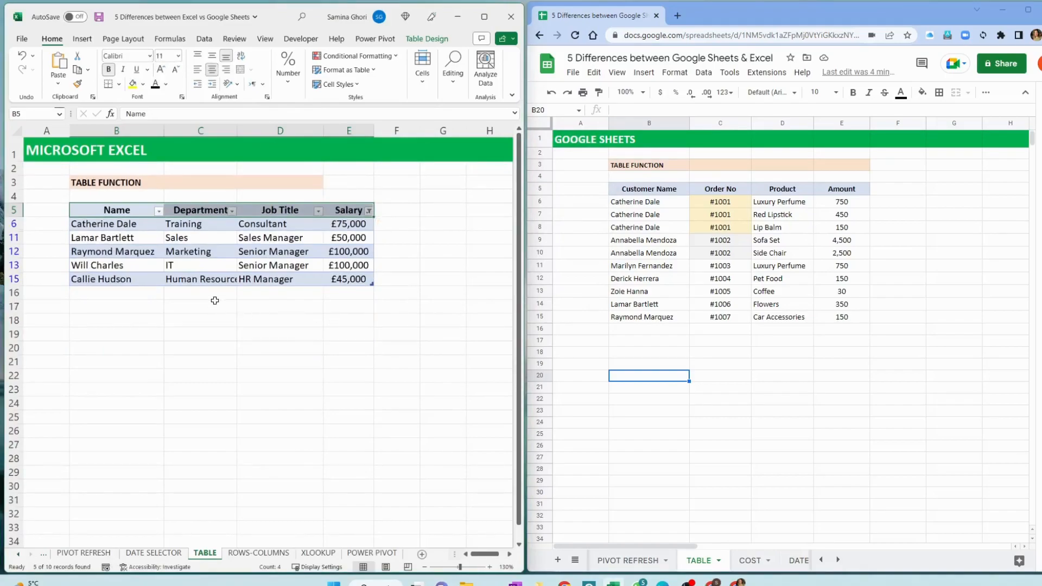
left_click(215, 300)
key("ctrl+z")
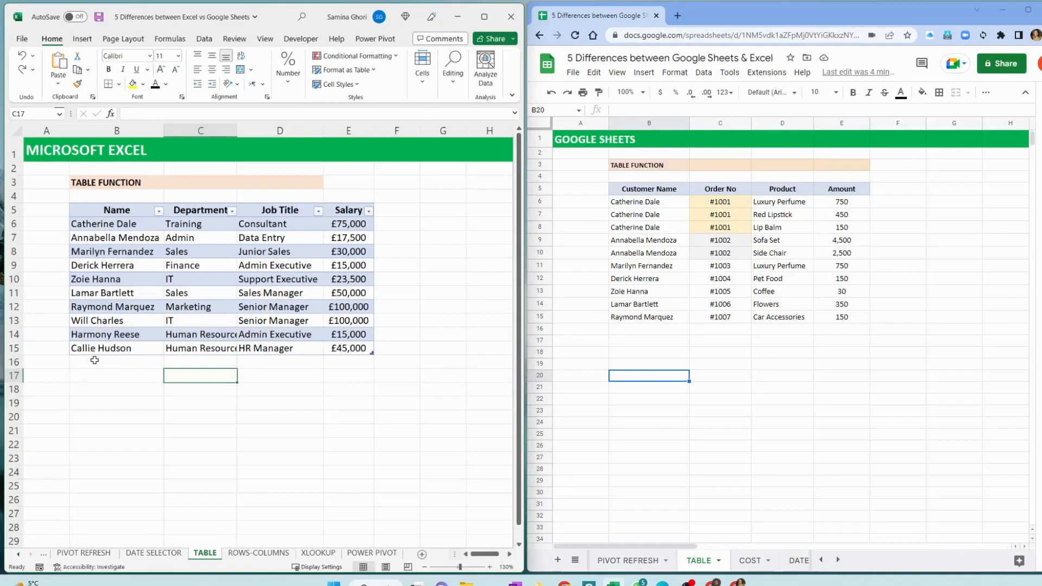
Extend the Excel table with a new row by entering a person's first name in B16
left_click(96, 361)
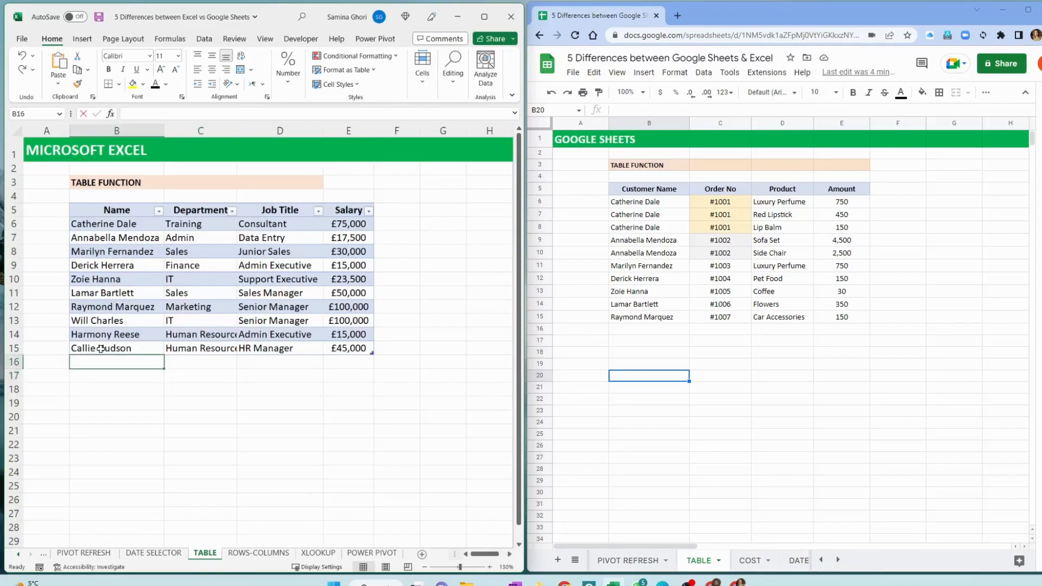
type("wILL")
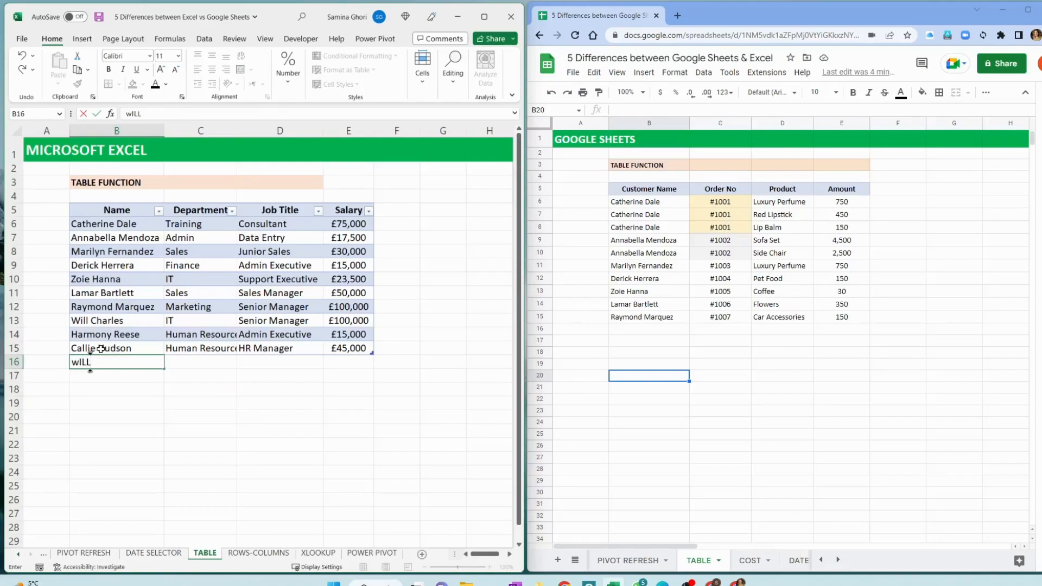
key("Return")
key("Up")
key("Right")
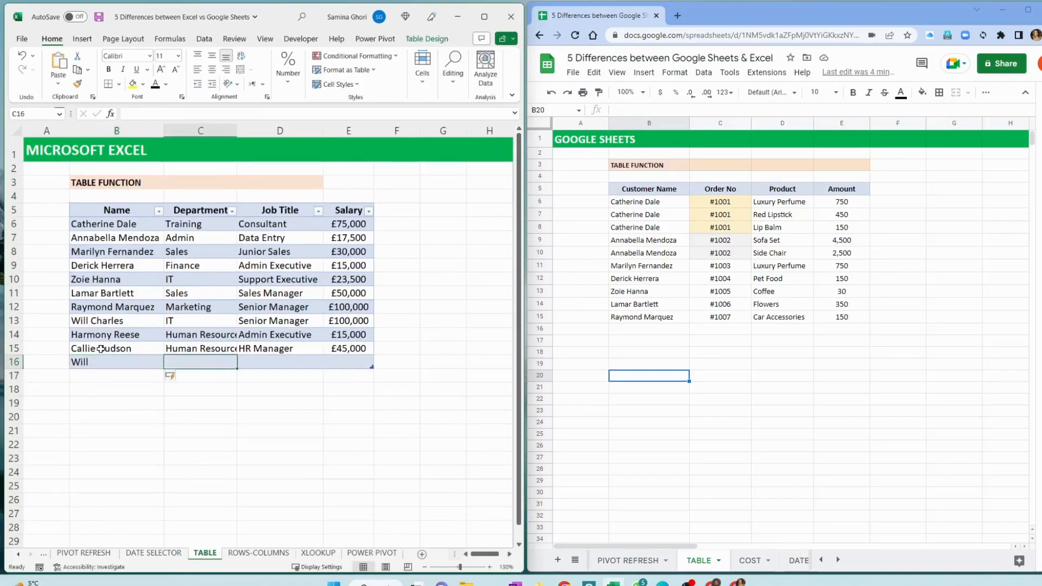
key("Down")
key("Left")
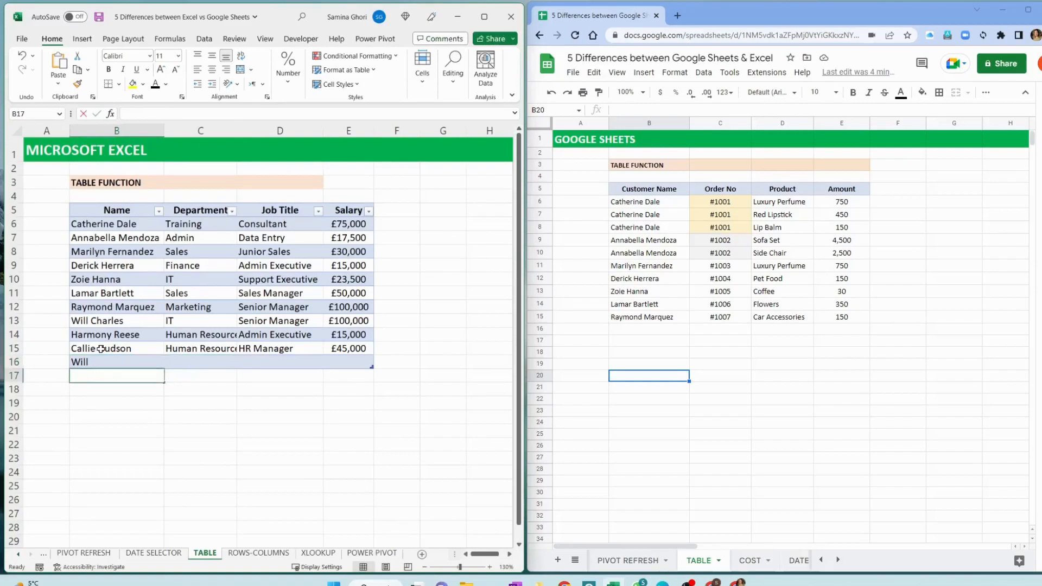
Enter Data as the next entry directly below the Excel table, in B17
type("Data")
key("Return")
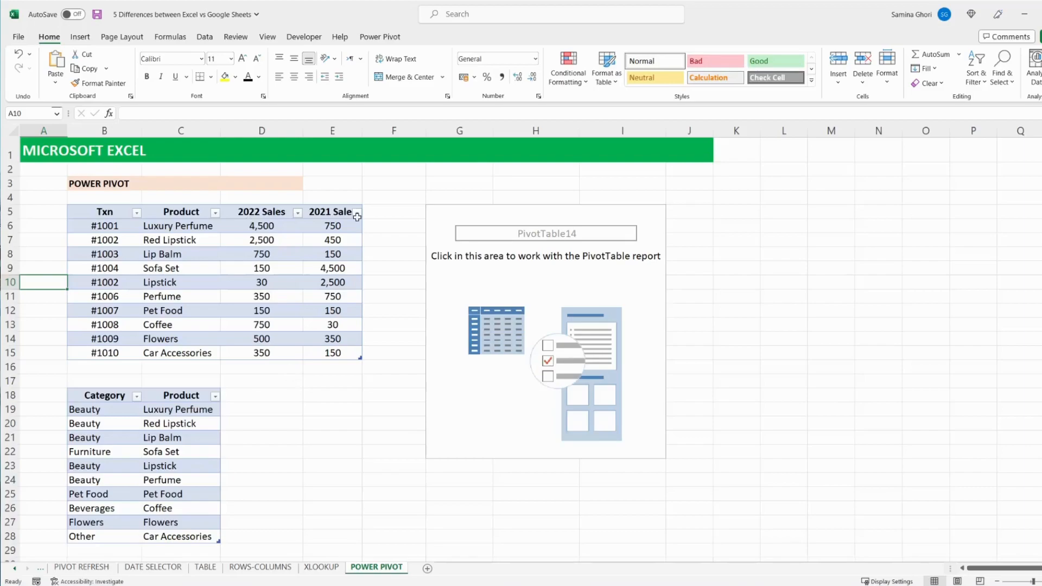
Delete the empty PivotTable beside the sales table on the POWER PIVOT sheet
left_click(499, 255)
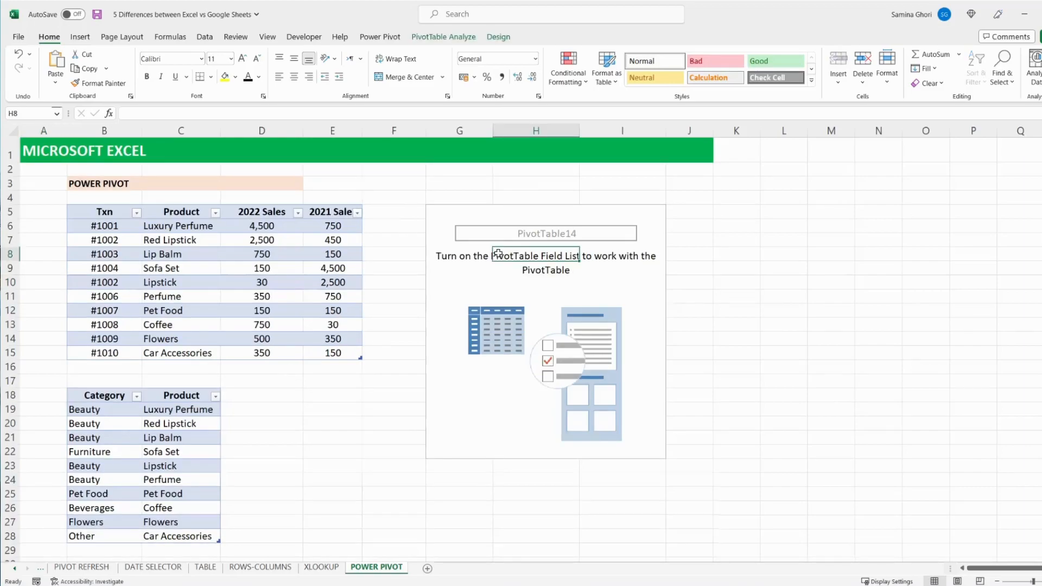
left_click(525, 230)
left_click(532, 213)
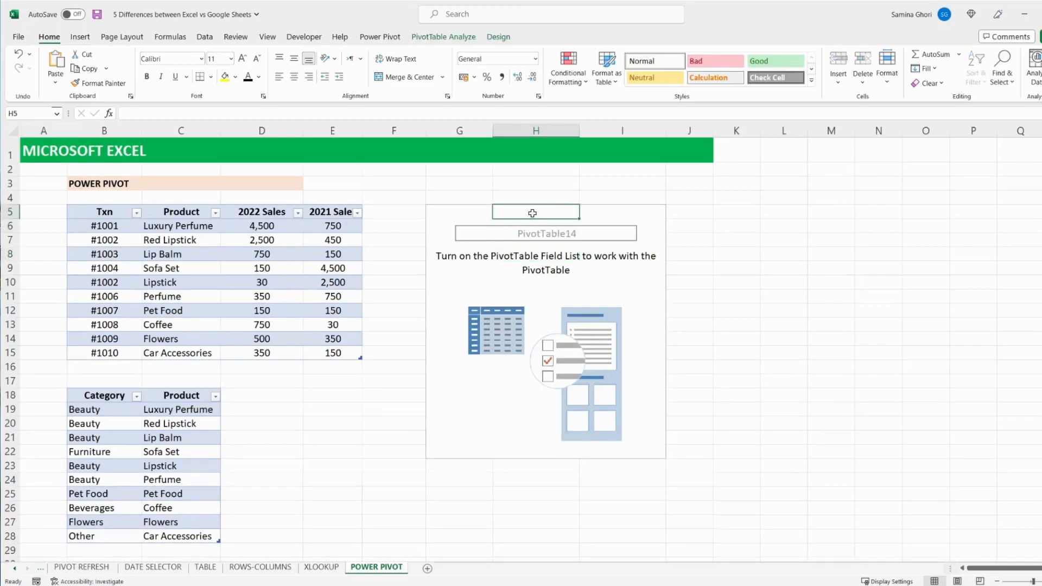
left_click_drag(609, 371, 642, 470)
key("Delete")
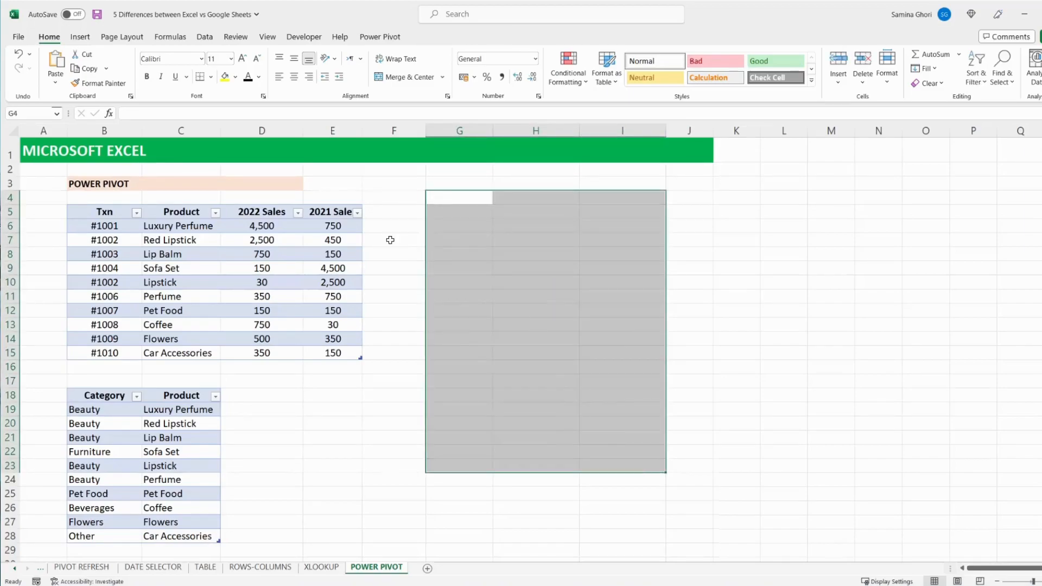
Insert a PivotTable from the data model at G8 of the existing worksheet, and expand the CATEGORY and DATA tables in its field list
left_click(117, 217)
left_click(84, 37)
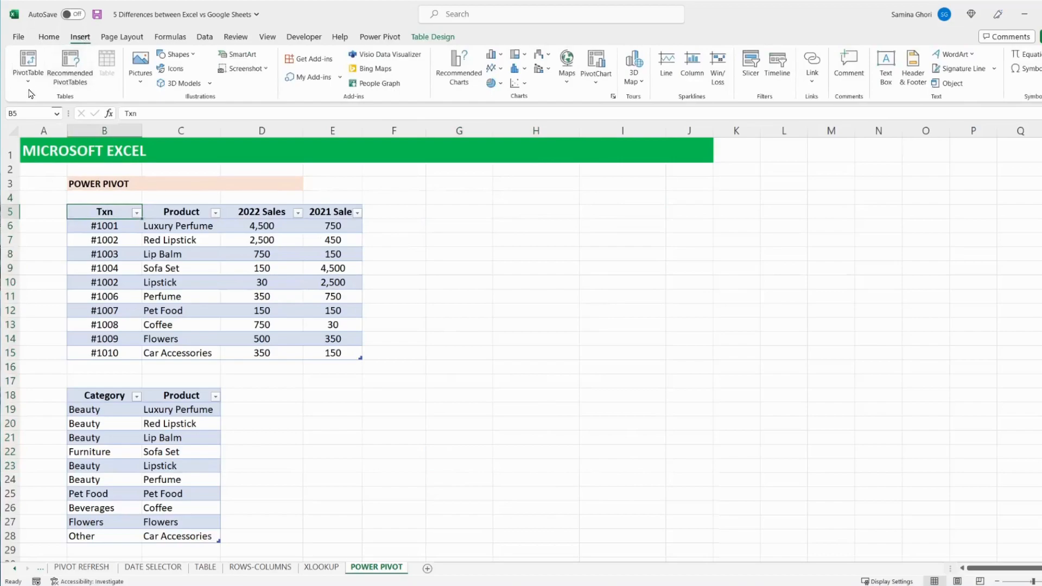
left_click(27, 76)
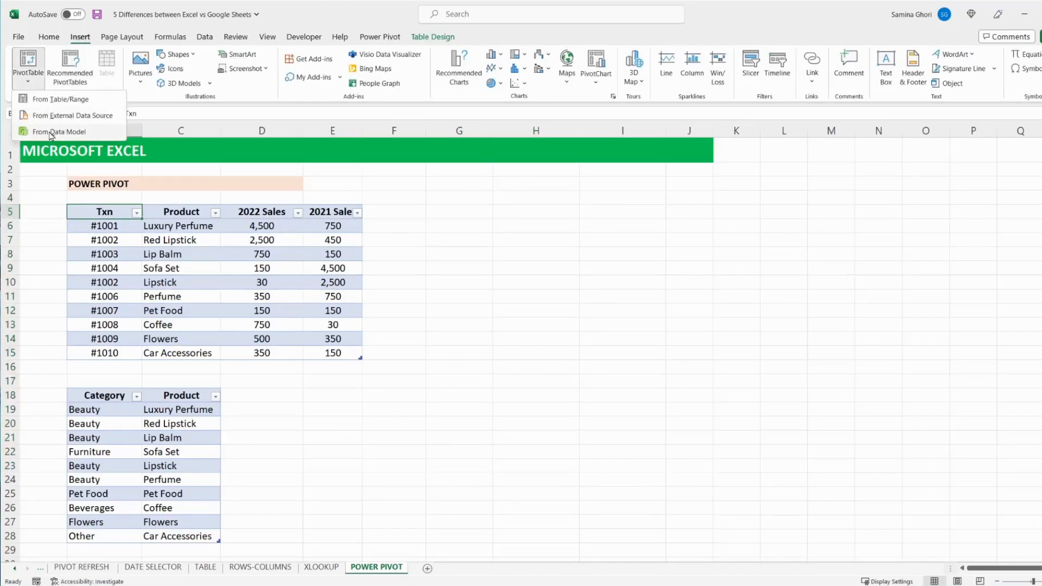
left_click(52, 132)
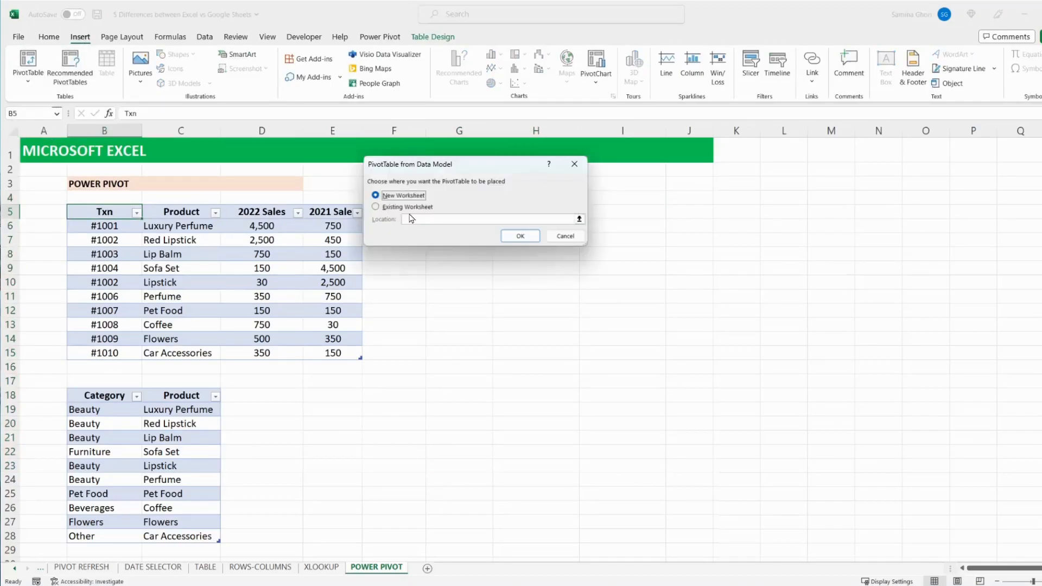
left_click(398, 208)
left_click(452, 253)
left_click(522, 236)
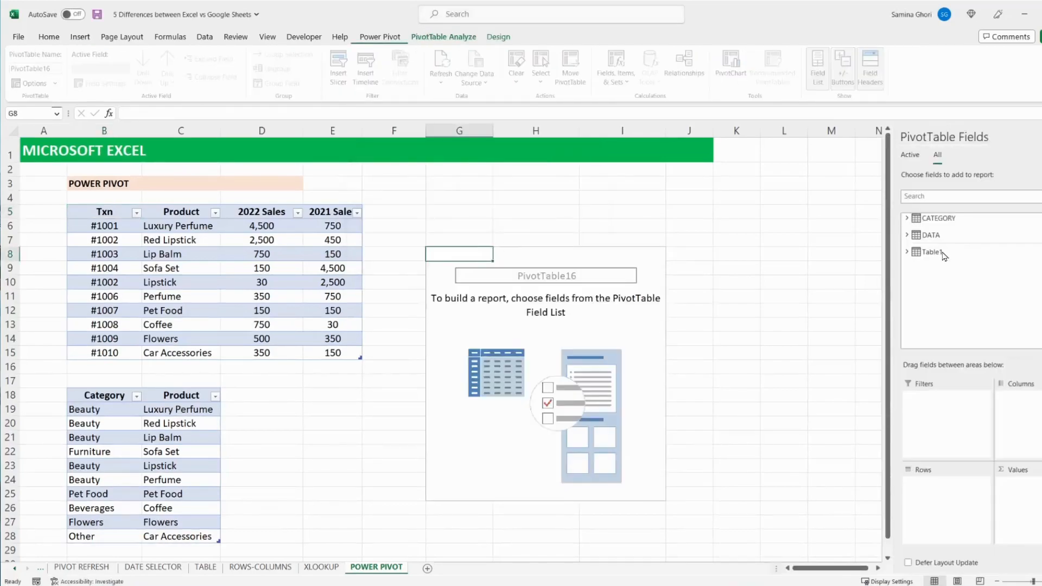
left_click(906, 219)
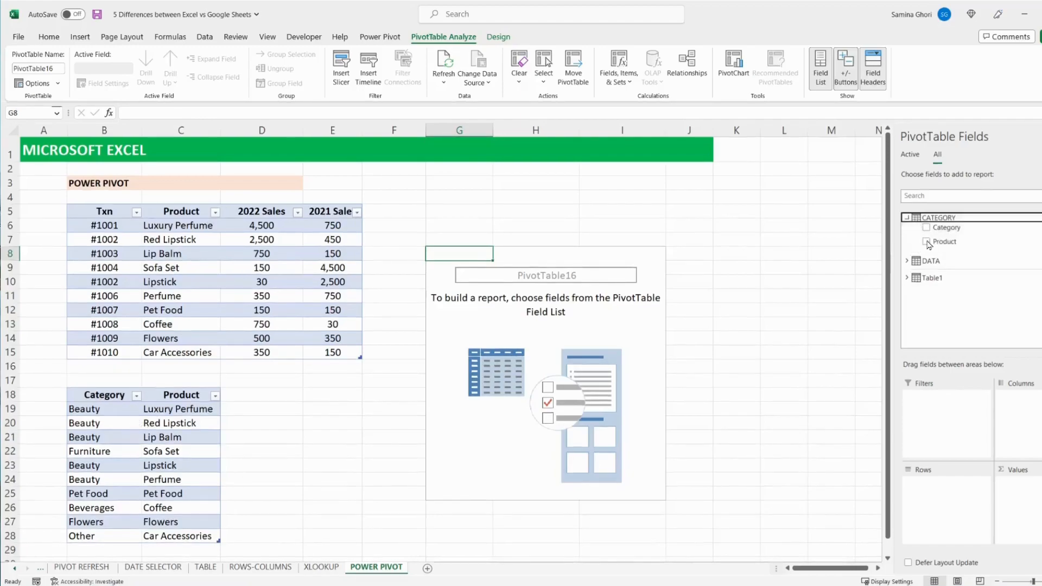
left_click(915, 265)
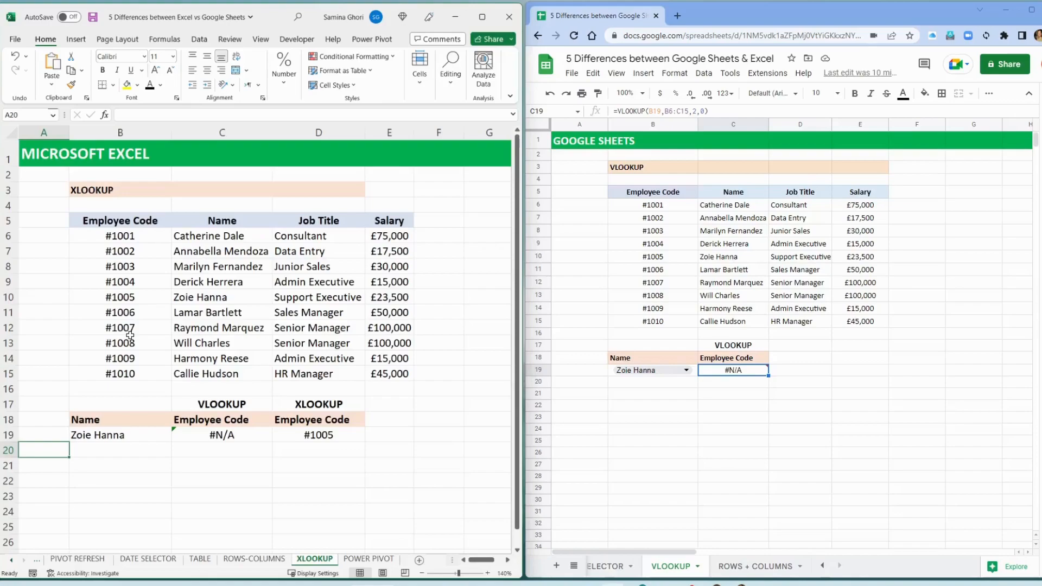
Check the VLOOKUP cell C19 on Excel's XLOOKUP sheet and set the lookup name in B19 to the employee listed in row 11
left_click(222, 434)
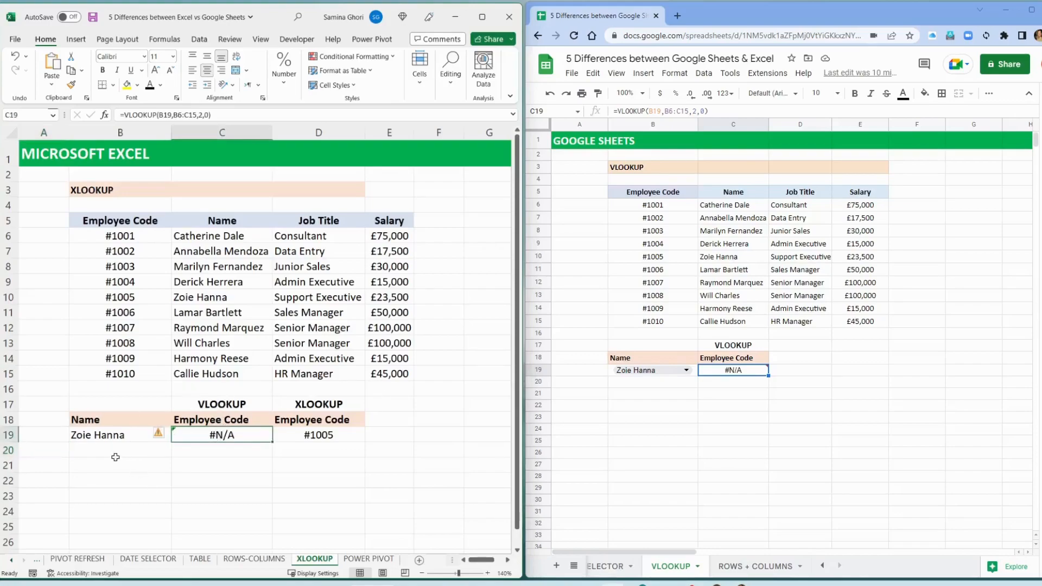
left_click(104, 421)
left_click(102, 438)
left_click(177, 435)
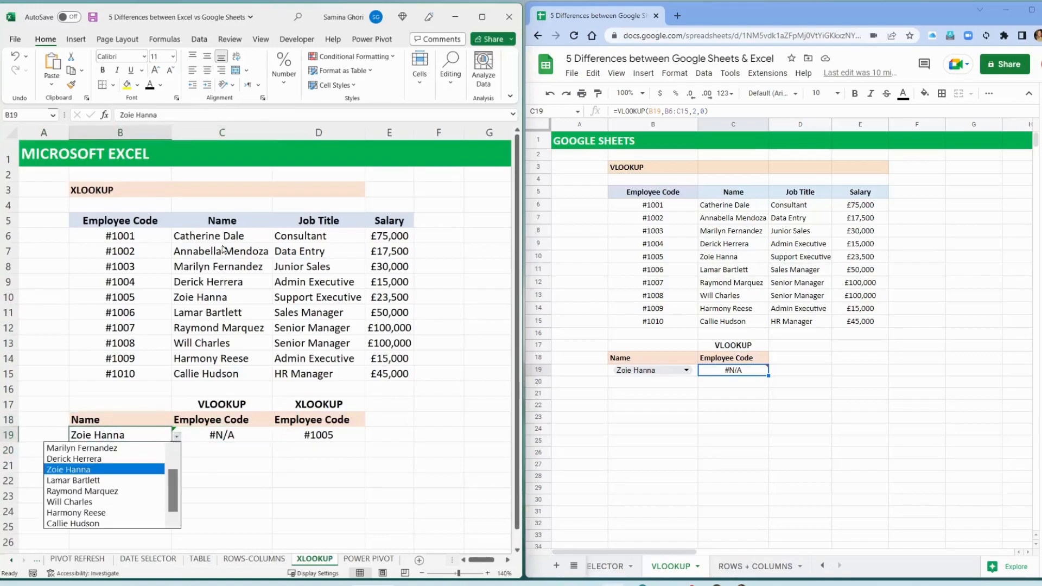
left_click(87, 480)
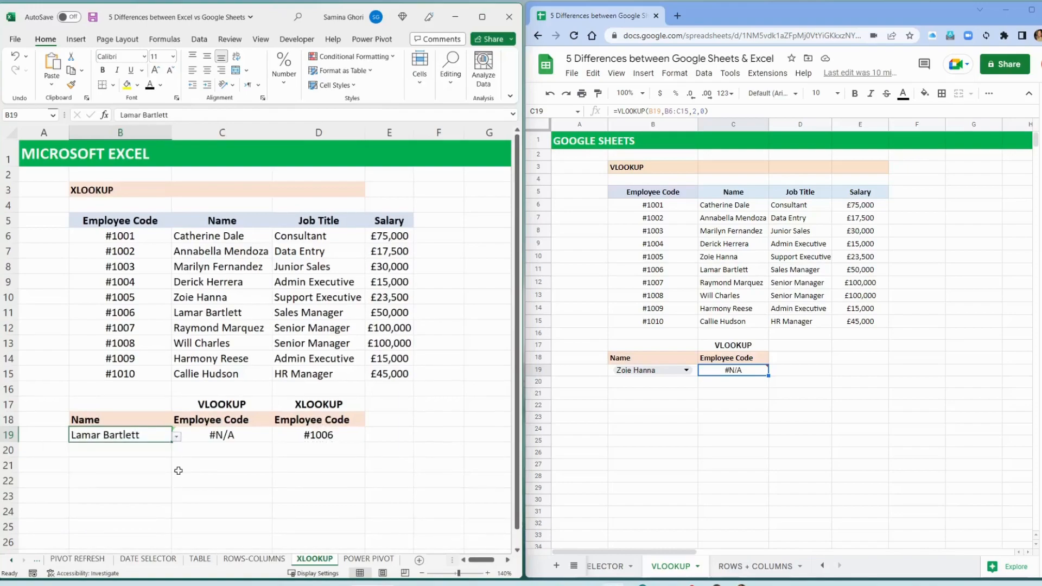
Examine the VLOOKUP formula in C19 and the ranges used by the XLOOKUP formula in D19, leaving both unedited
left_click(239, 437)
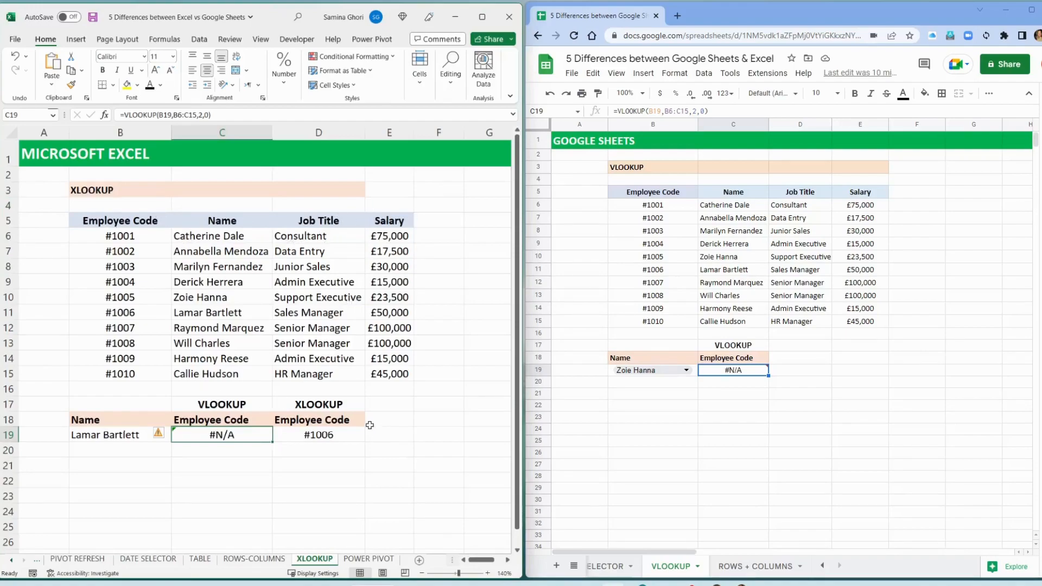
left_click(319, 434)
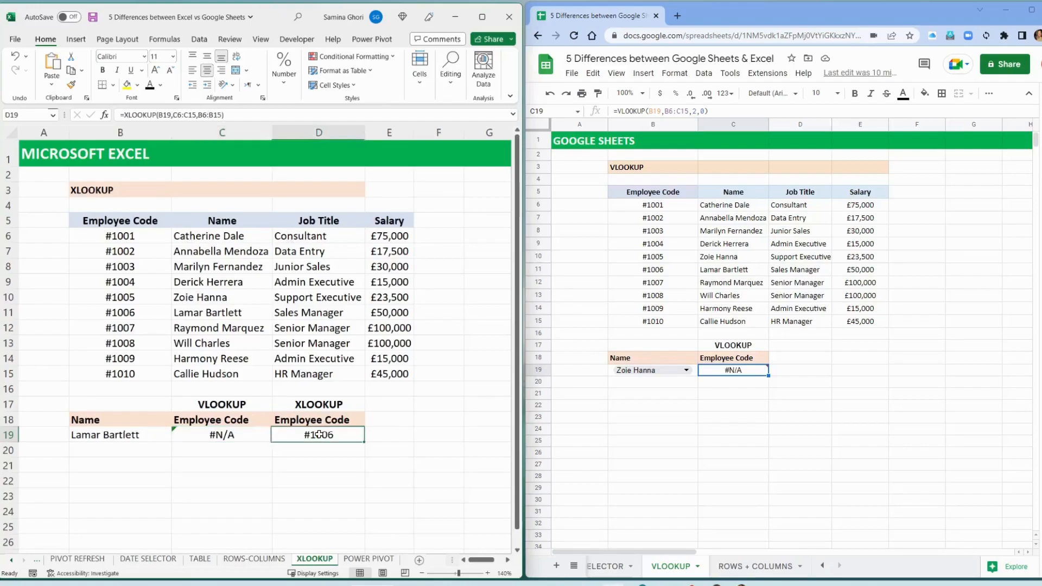
left_click(255, 113)
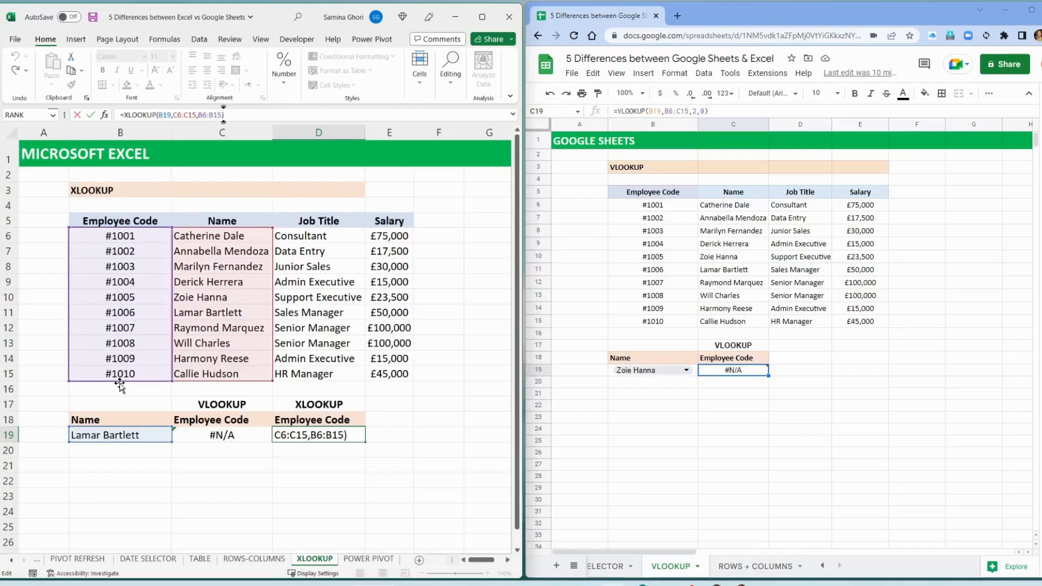
key("ctrl+Return")
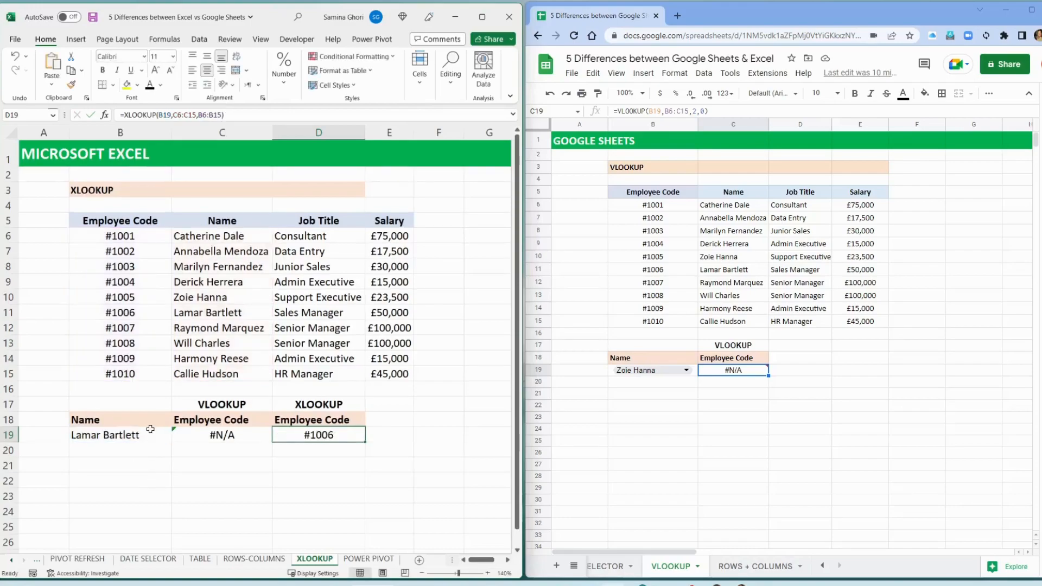
Set the lookup name in Excel's B19 to the employee listed in row 12
left_click(150, 431)
left_click(177, 437)
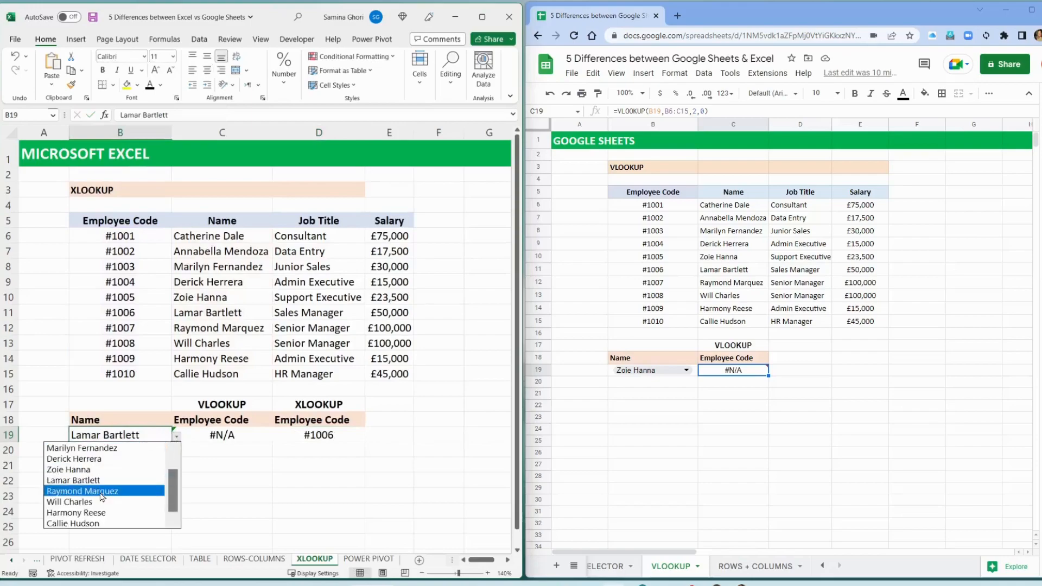
left_click(102, 491)
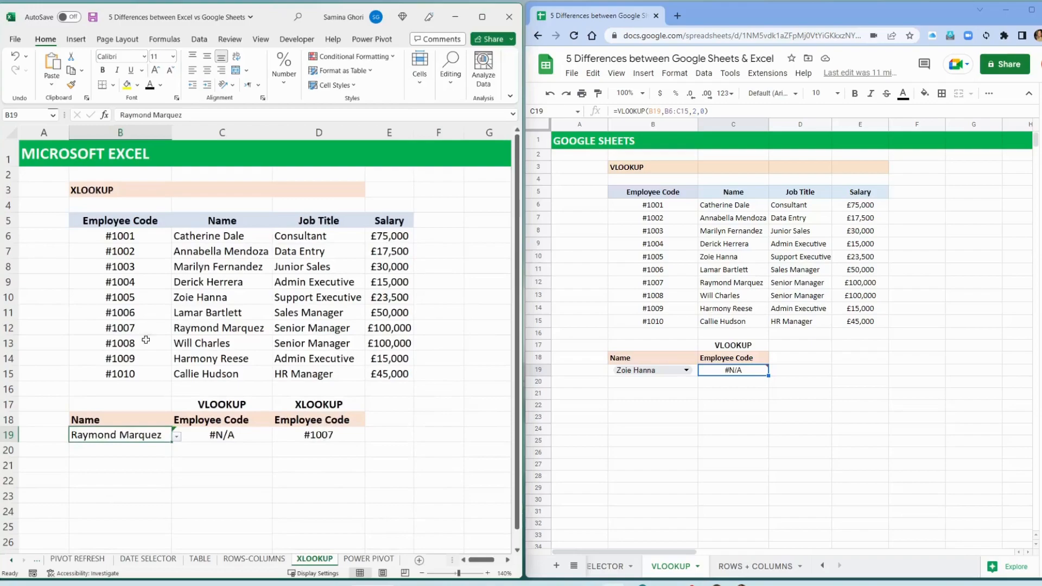
Switch to Google Sheets and check the VLOOKUP result in C19
left_click(656, 408)
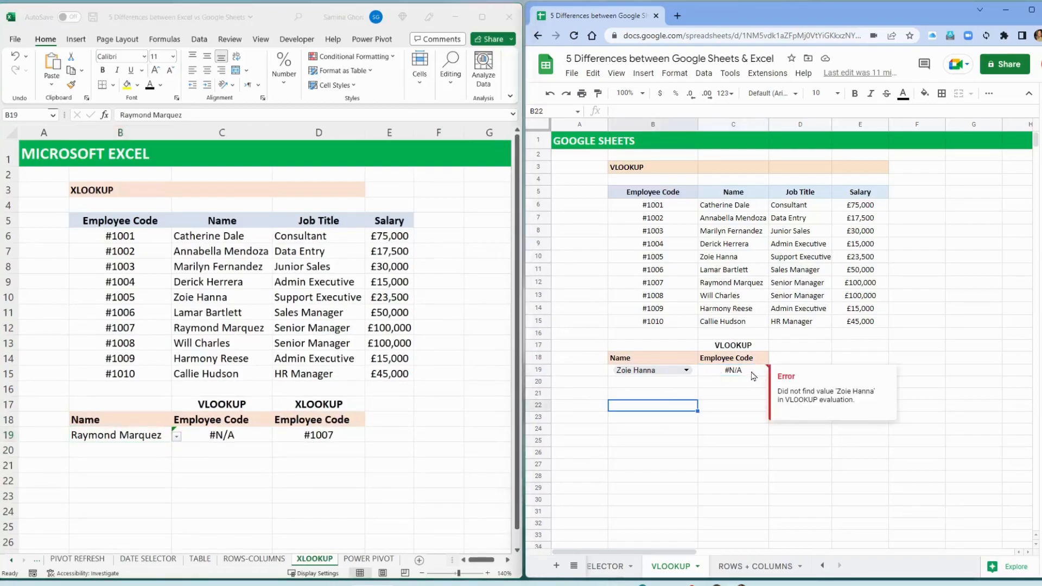
left_click(753, 375)
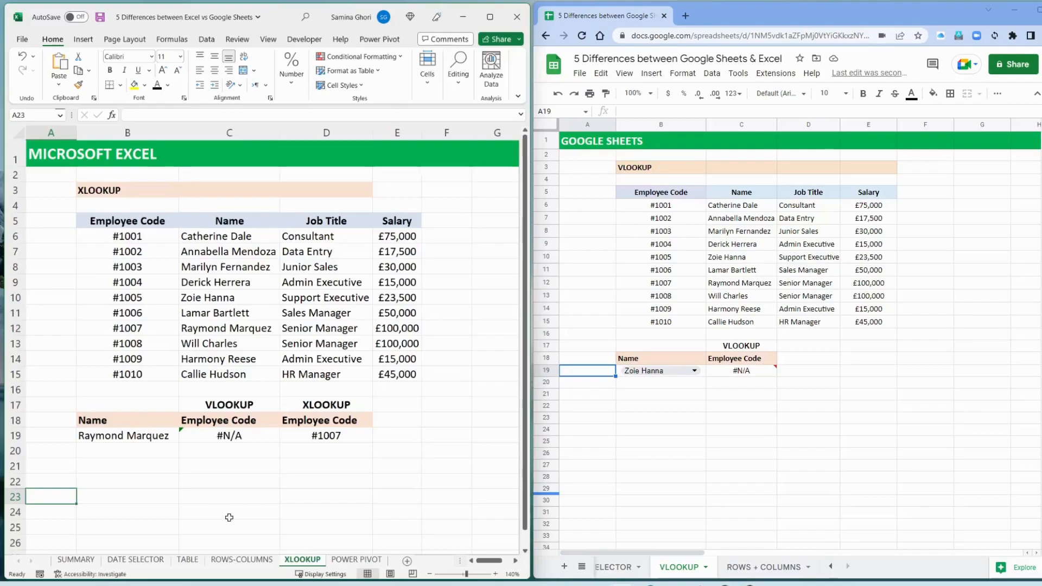
Unhide and open the LIST sheet in Google Sheets, and bring up the list of all sheets again
left_click(582, 568)
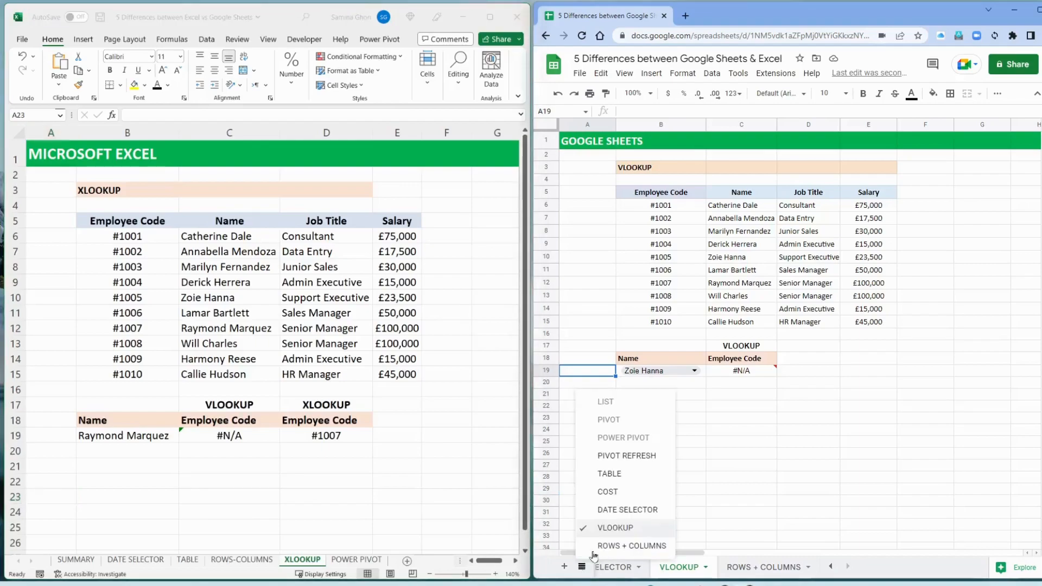
left_click(615, 403)
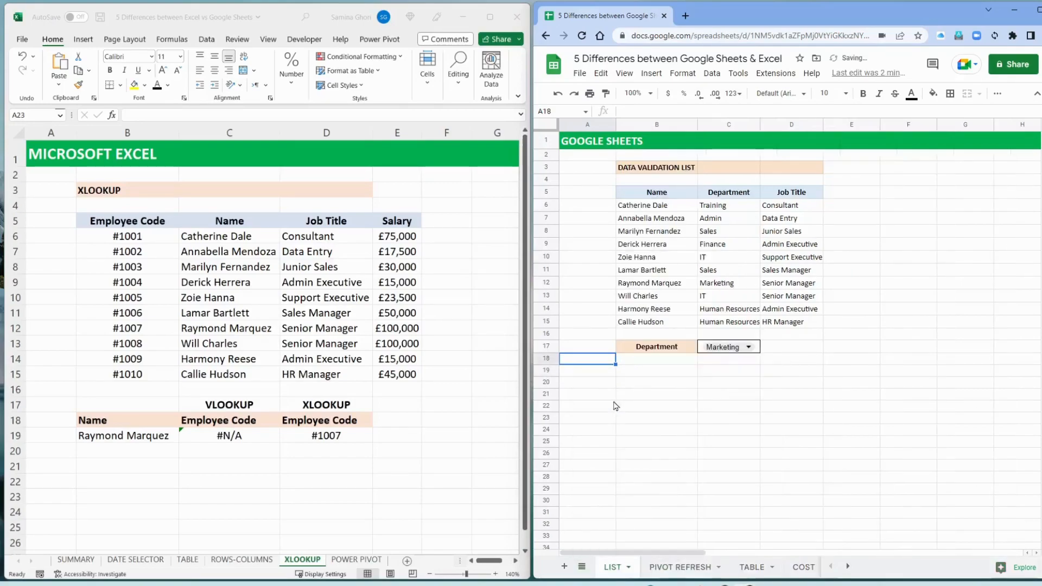
left_click(582, 567)
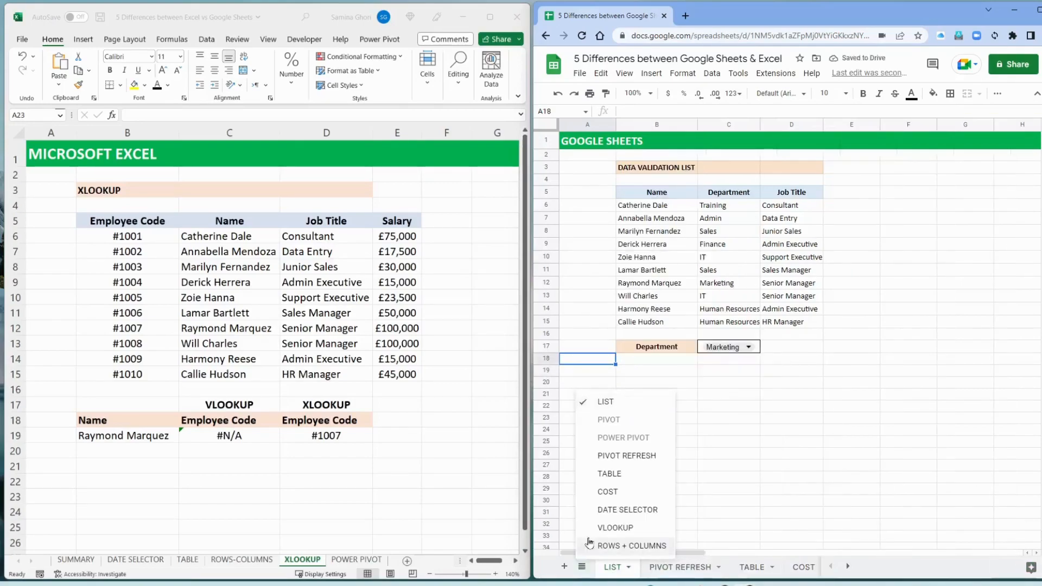
Switch to Excel and unhide the LIST, PIVOT UNIQUE and PIVOT REFRESH sheets together
left_click(133, 513)
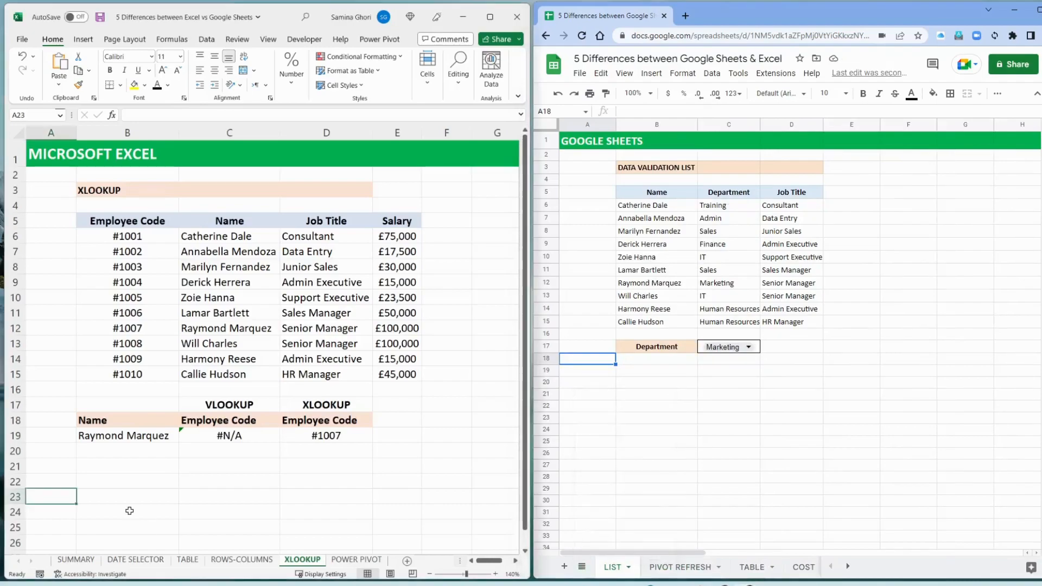
right_click(72, 564)
left_click(308, 564)
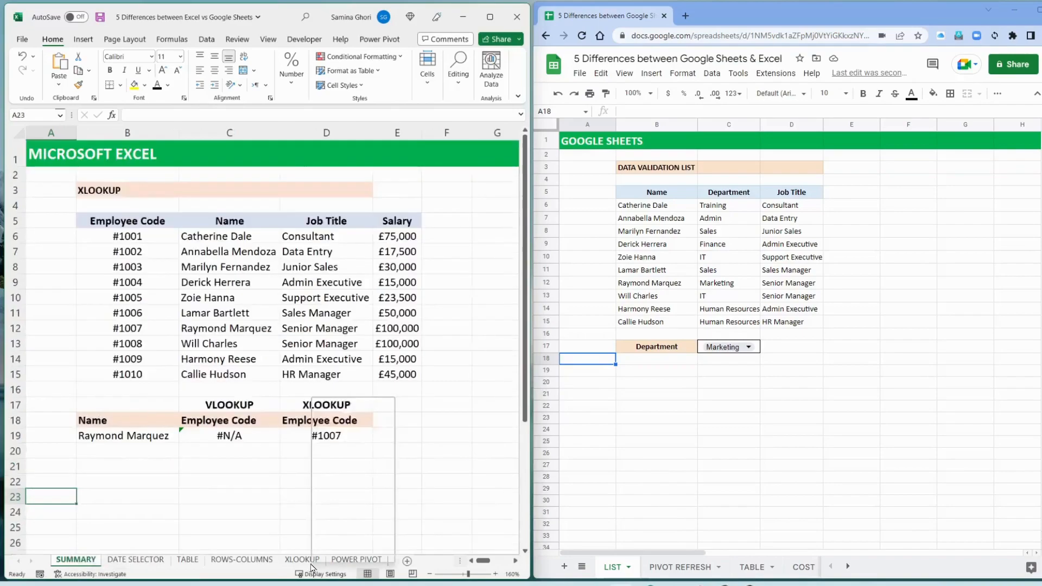
right_click(307, 565)
left_click(344, 537)
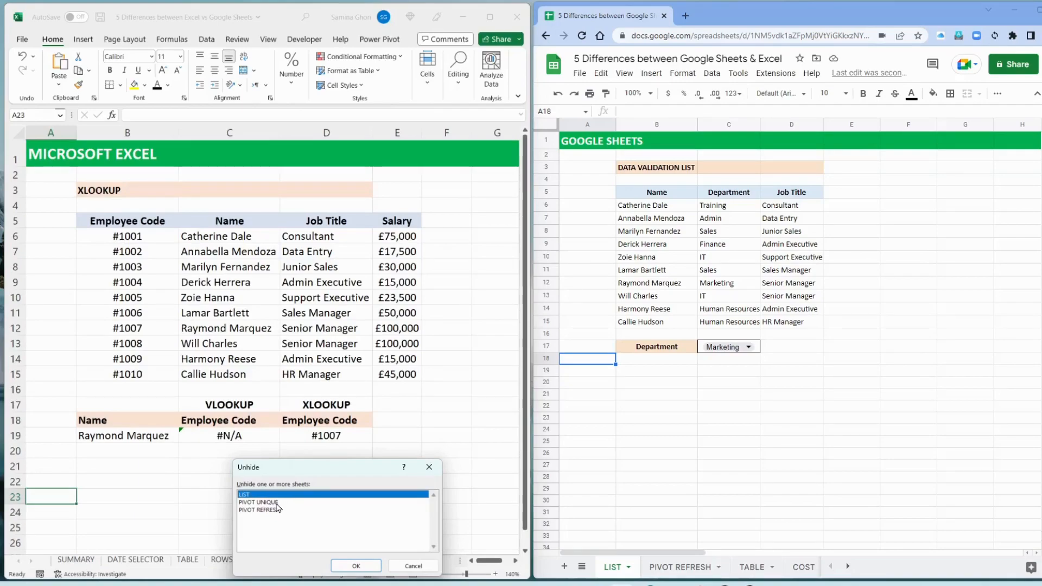
left_click(278, 503, "ctrl")
left_click(276, 511, "ctrl")
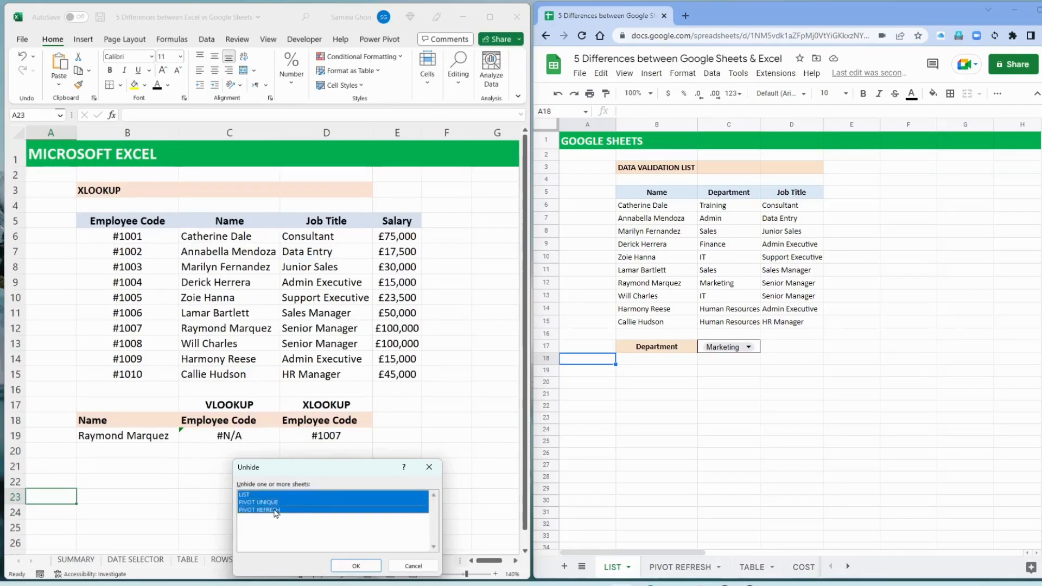
left_click(356, 566)
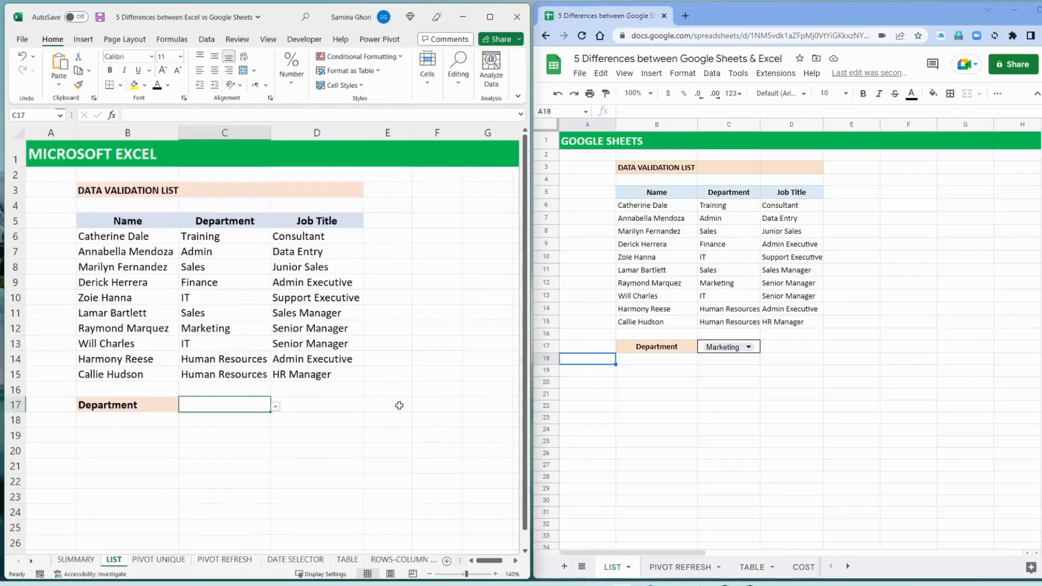